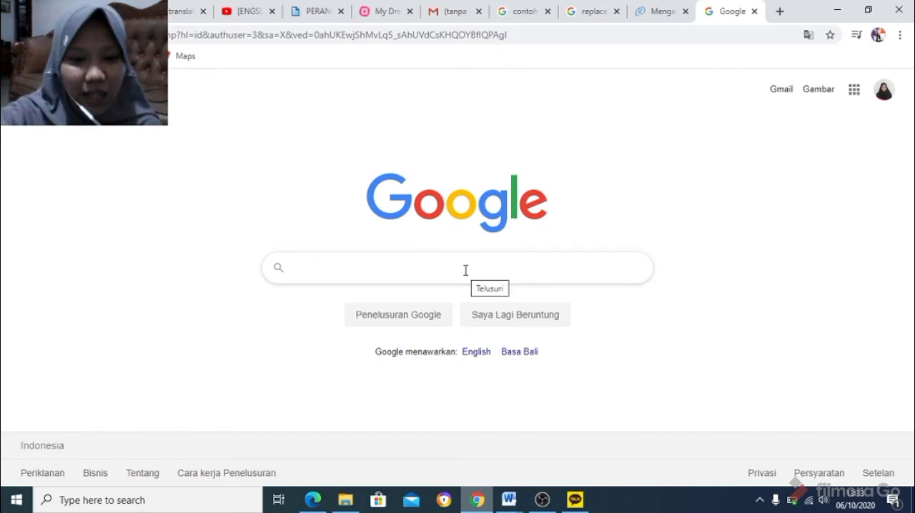
Search Google for "google classroom" and open the Google Classroom site from the results.
{"action": "type", "text": "googl"}
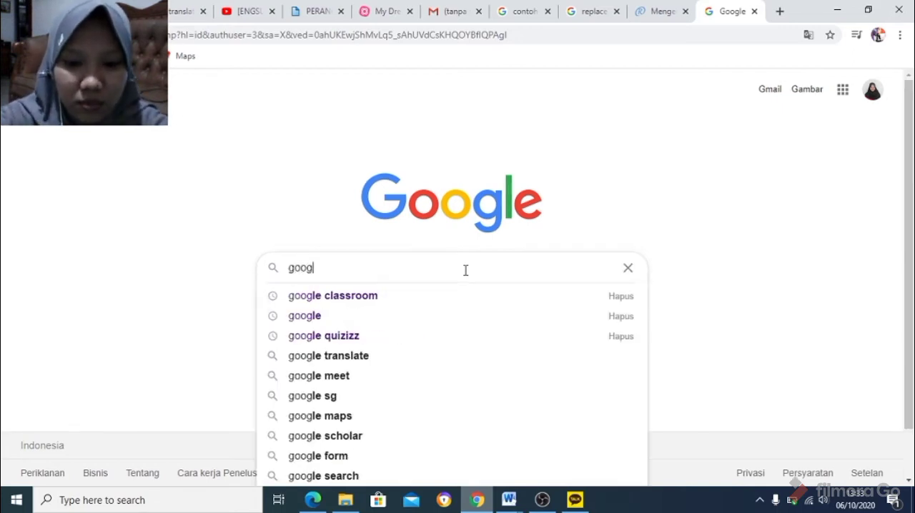
{"action": "type", "text": "e classroom"}
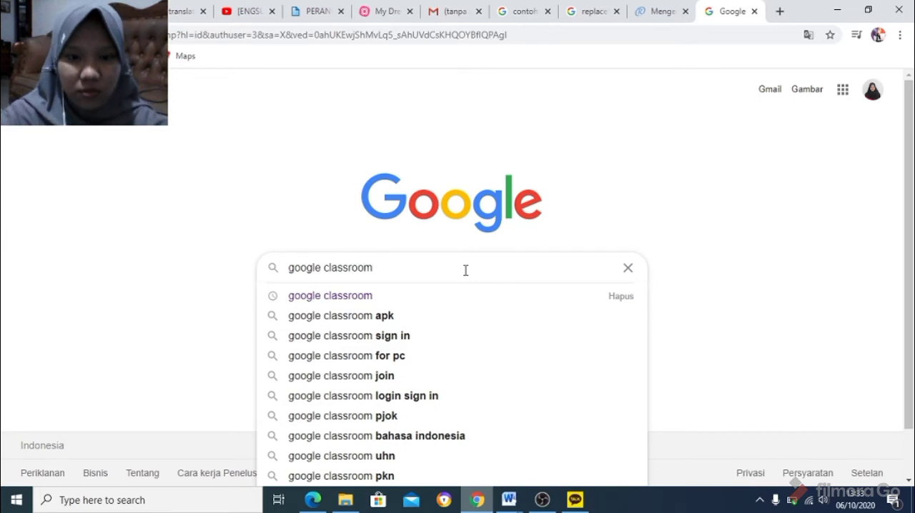
{"action": "key", "text": "Return"}
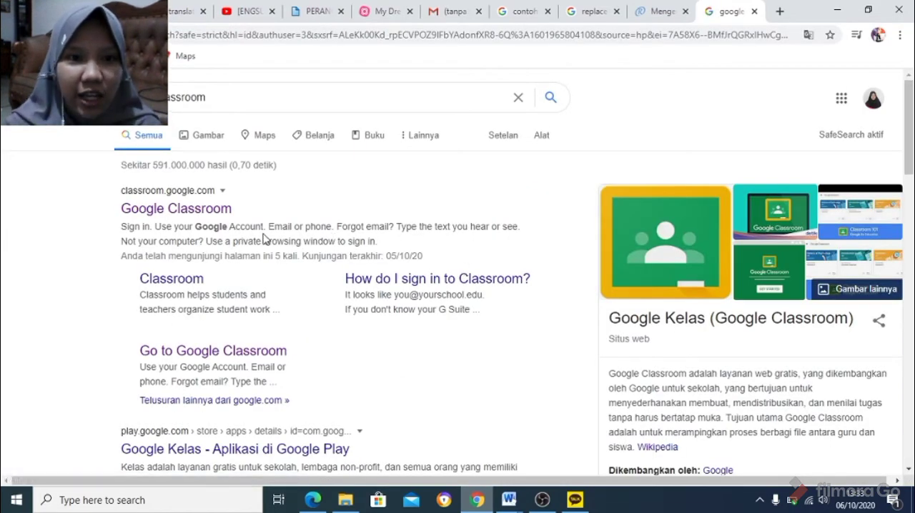
{"action": "left_click", "coordinate": [215, 211]}
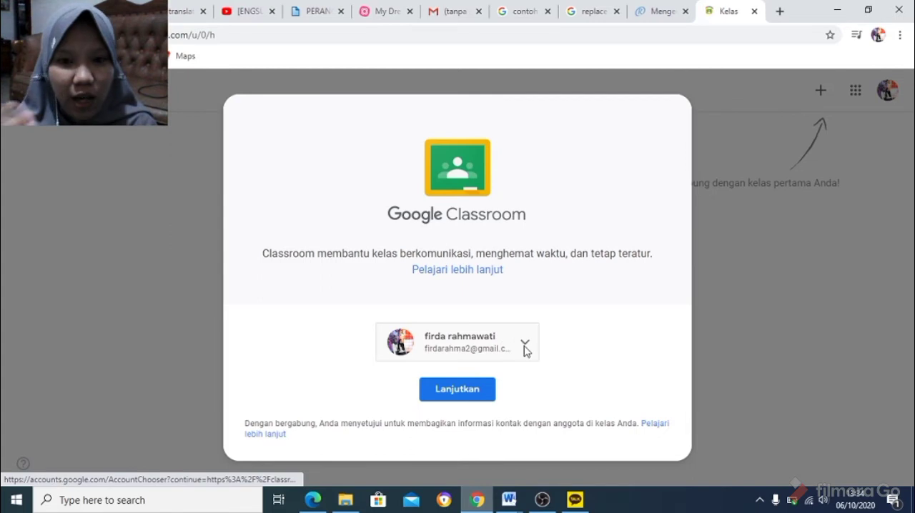
Switch Google Classroom to the teacher's account and open the class VII G.
{"action": "left_click", "coordinate": [526, 349]}
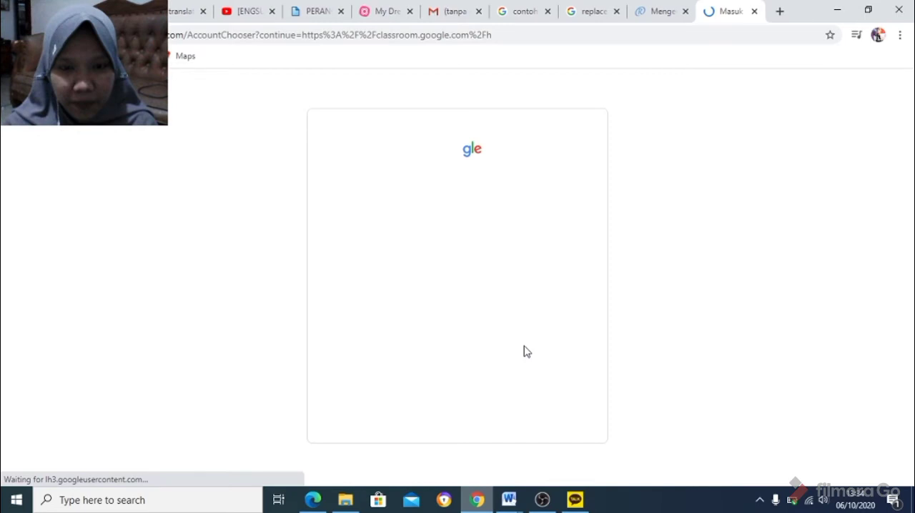
{"action": "left_click", "coordinate": [525, 352]}
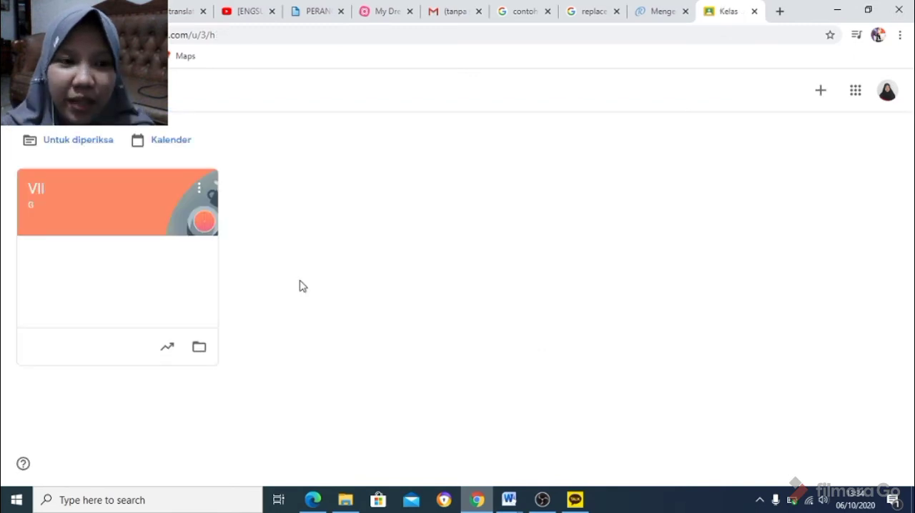
{"action": "left_click", "coordinate": [36, 198]}
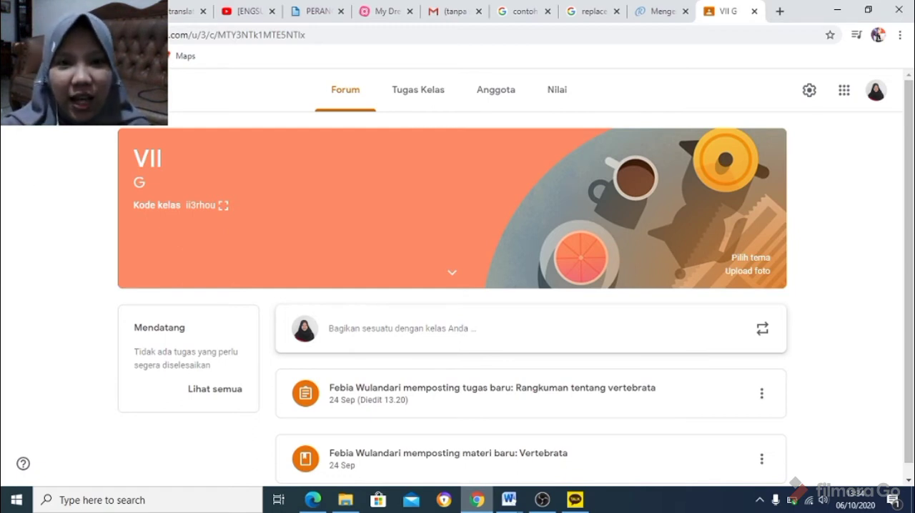
Review the Vertebrata material and the "Rangkuman tentang vertebrata" assignment in the classwork, plus the class's teacher and student list.
{"action": "left_click", "coordinate": [410, 98]}
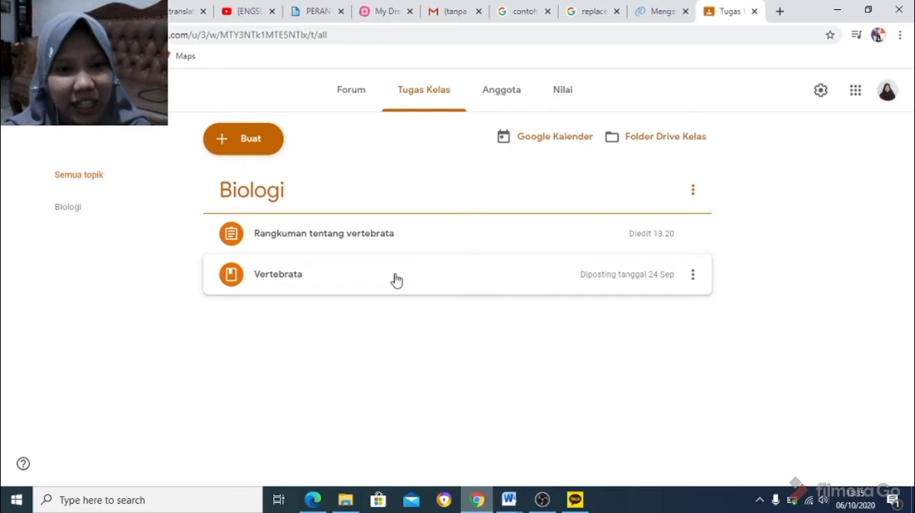
{"action": "left_click", "coordinate": [370, 279]}
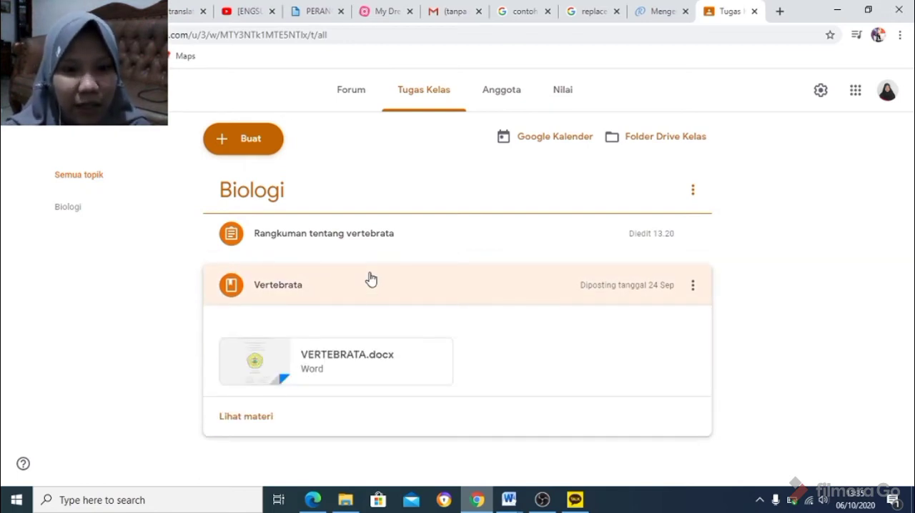
{"action": "left_click", "coordinate": [425, 243]}
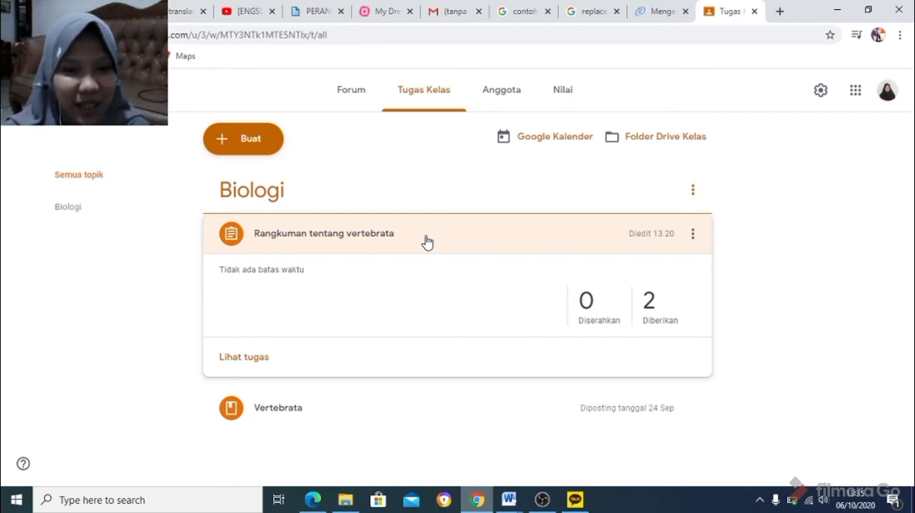
{"action": "left_click", "coordinate": [508, 92]}
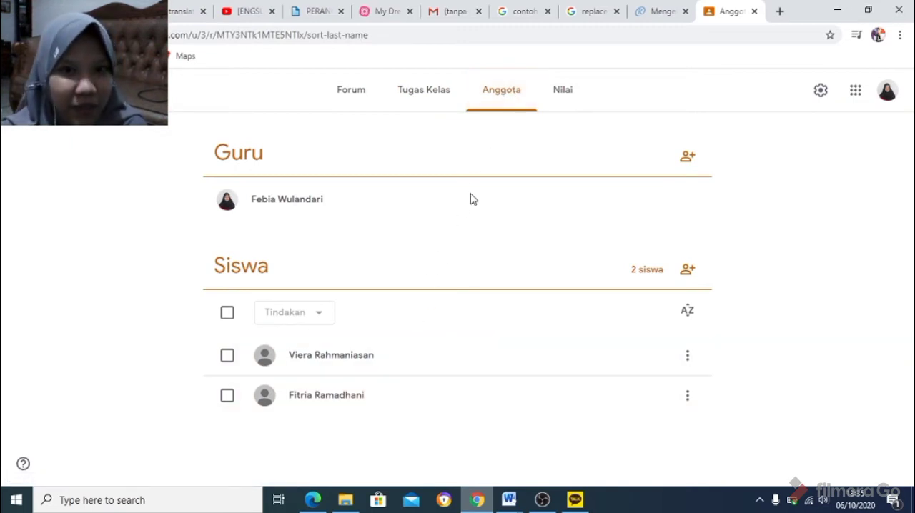
View the student submissions for the "Rangkuman tentang vertebrata" assignment and check the status filter, keeping it on Semua.
{"action": "left_click", "coordinate": [434, 95]}
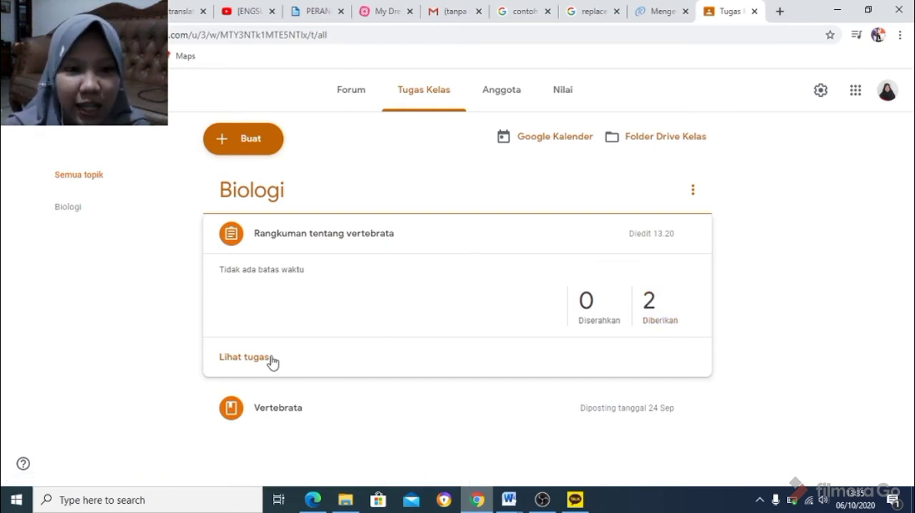
{"action": "left_click", "coordinate": [241, 364]}
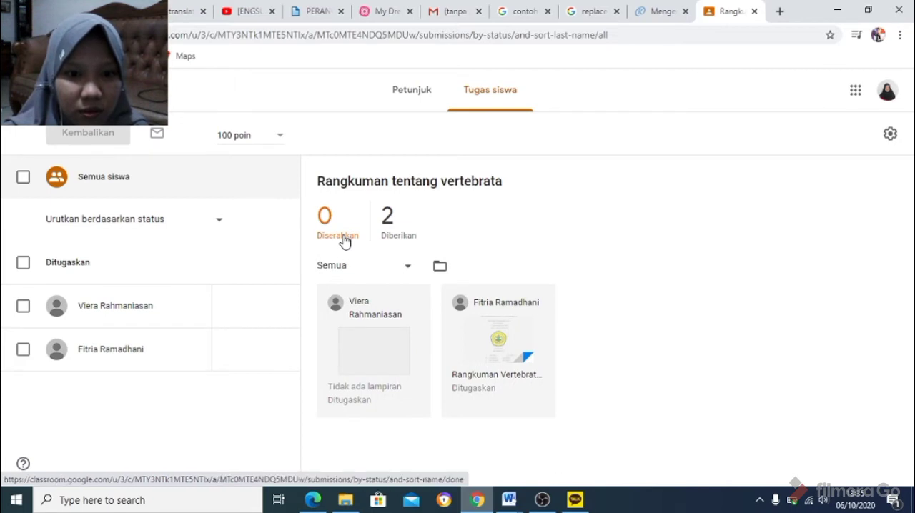
{"action": "left_click", "coordinate": [406, 272]}
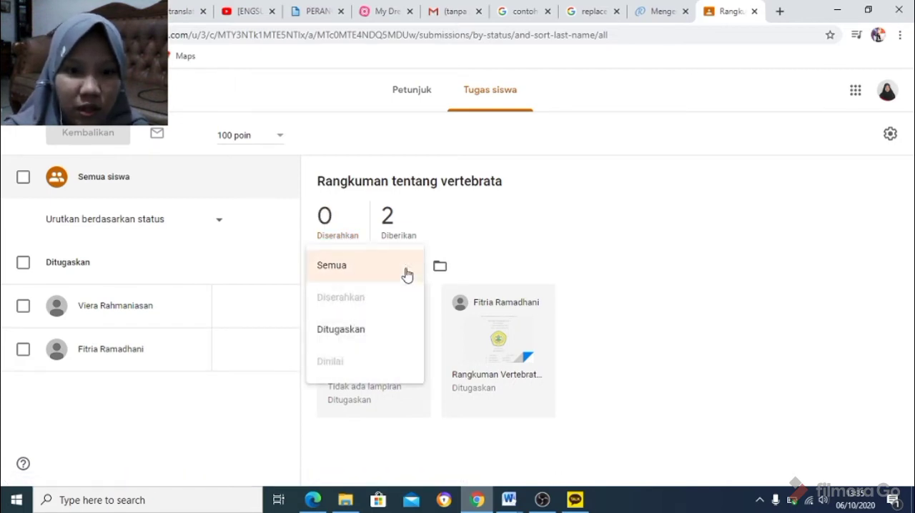
{"action": "left_click", "coordinate": [405, 273]}
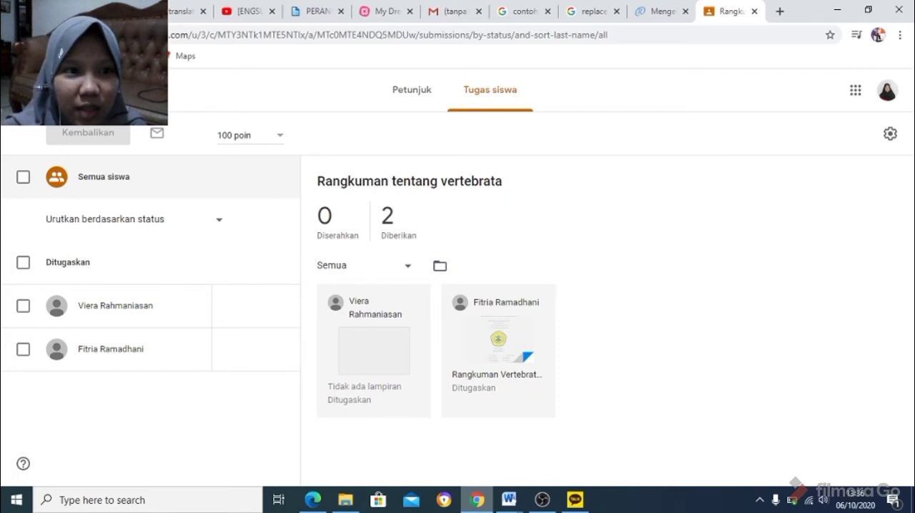
Enter a grade of 90 out of 100 for both students on "Rangkuman tentang vertebrata" in the class gradebook.
{"action": "left_click", "coordinate": [60, 90]}
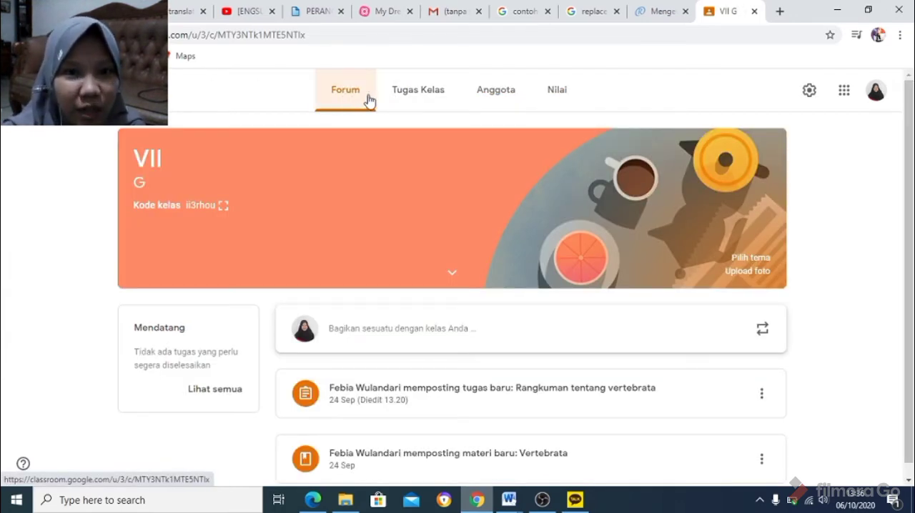
{"action": "left_click", "coordinate": [560, 95]}
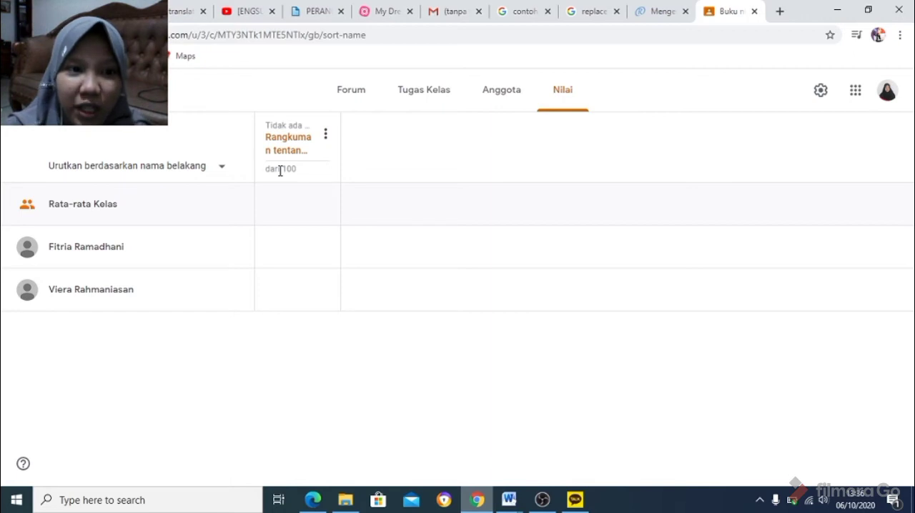
{"action": "left_click", "coordinate": [278, 249]}
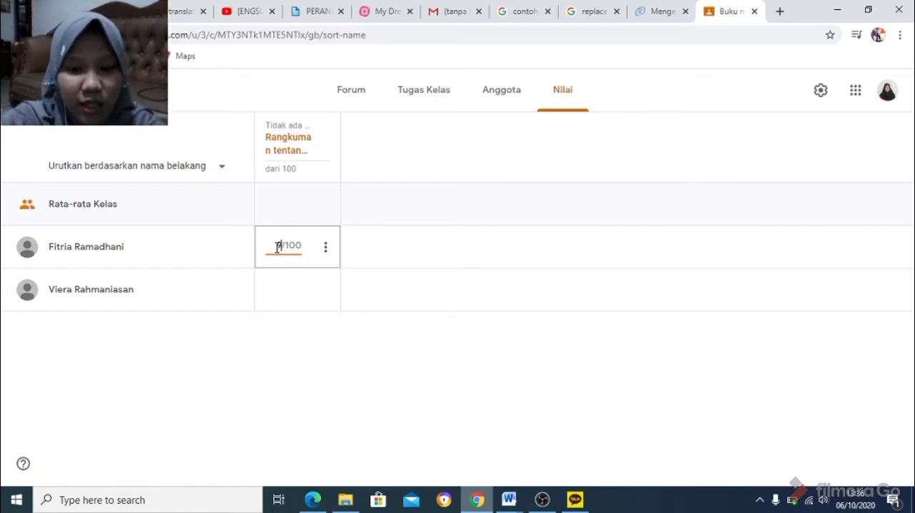
{"action": "type", "text": "90"}
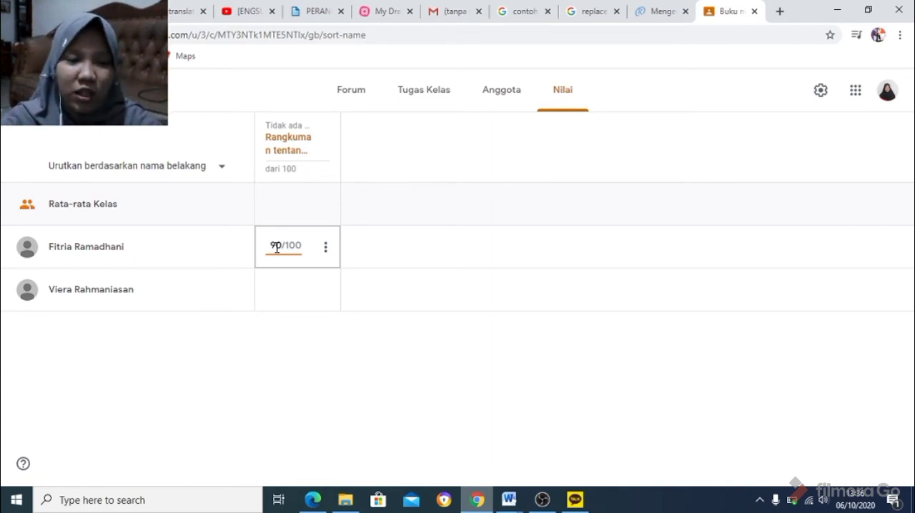
{"action": "left_click", "coordinate": [278, 291]}
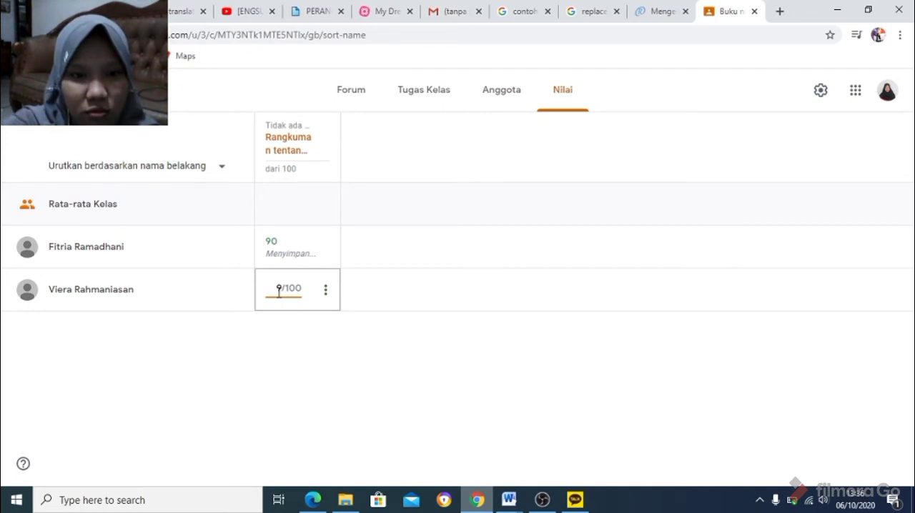
{"action": "type", "text": "90"}
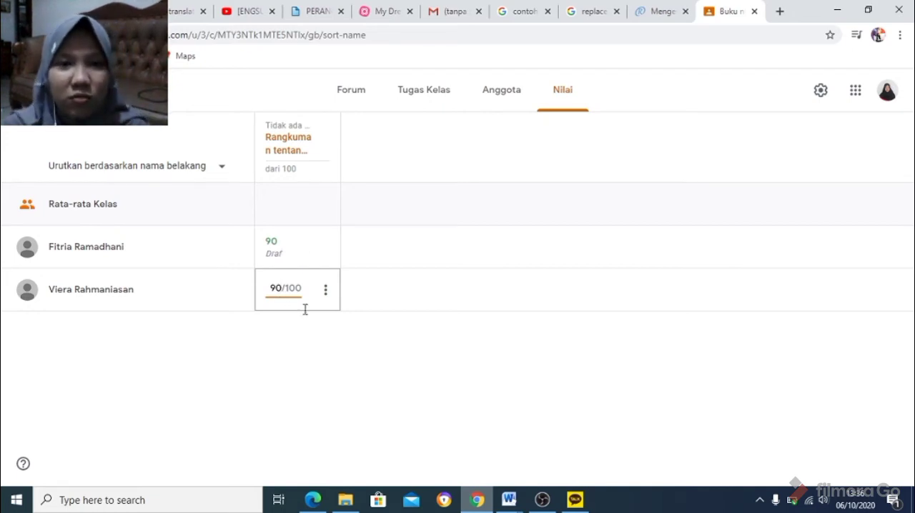
{"action": "left_click", "coordinate": [335, 377]}
{"action": "mouse_move", "coordinate": [322, 299]}
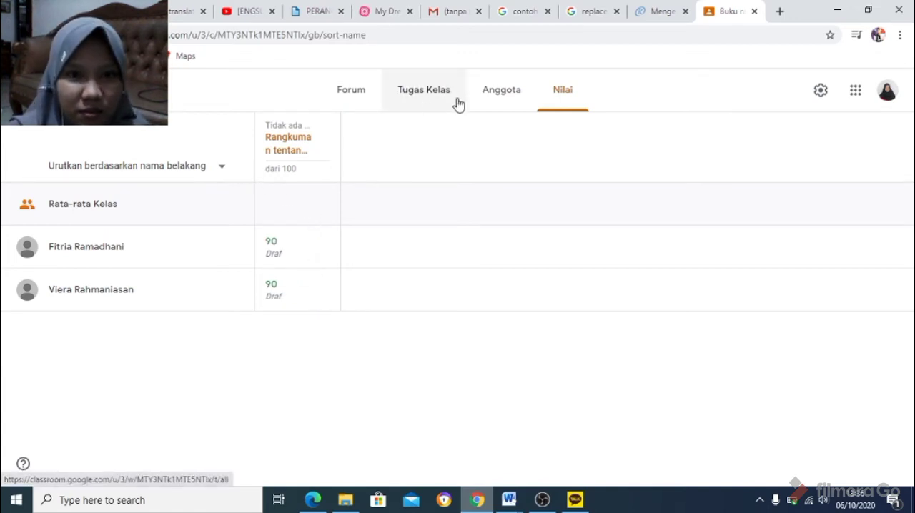
Check the class members and the "Rangkuman tentang vertebrata" assignment's student work and instructions, and return to the class page.
{"action": "left_click", "coordinate": [483, 101]}
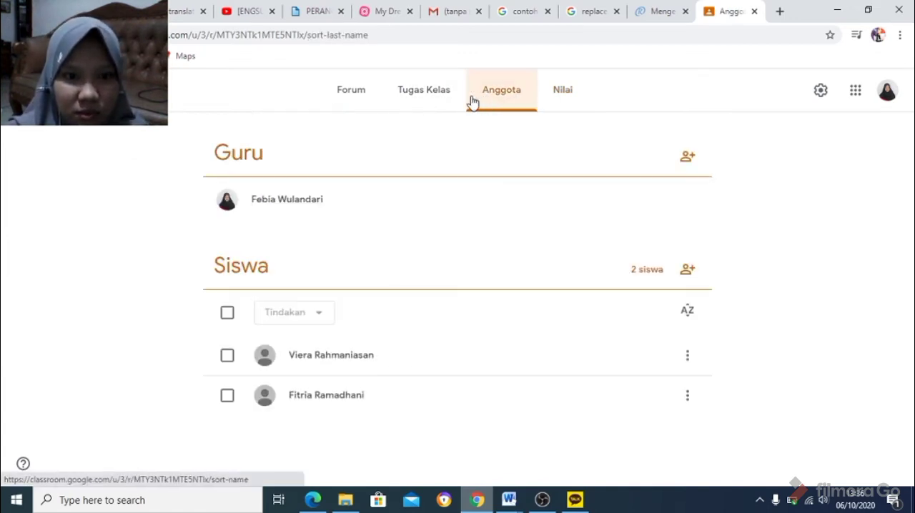
{"action": "left_click", "coordinate": [439, 99]}
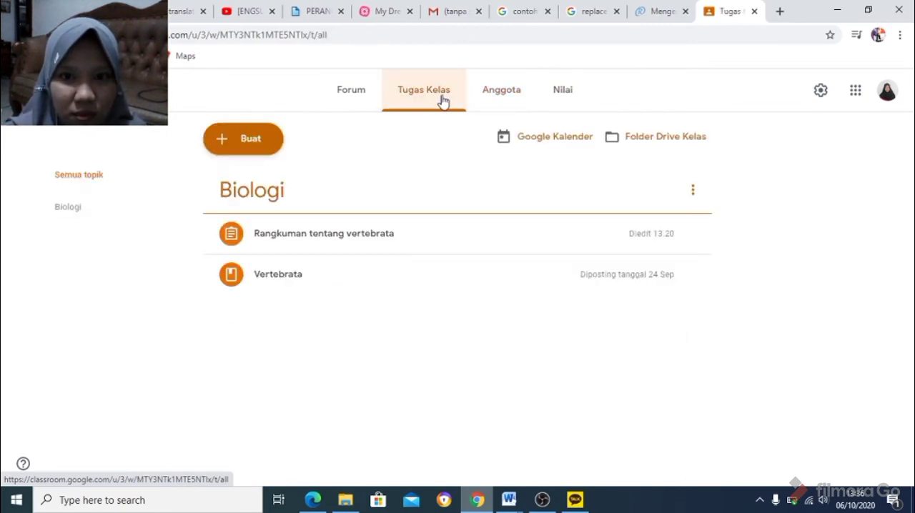
{"action": "left_click", "coordinate": [570, 244]}
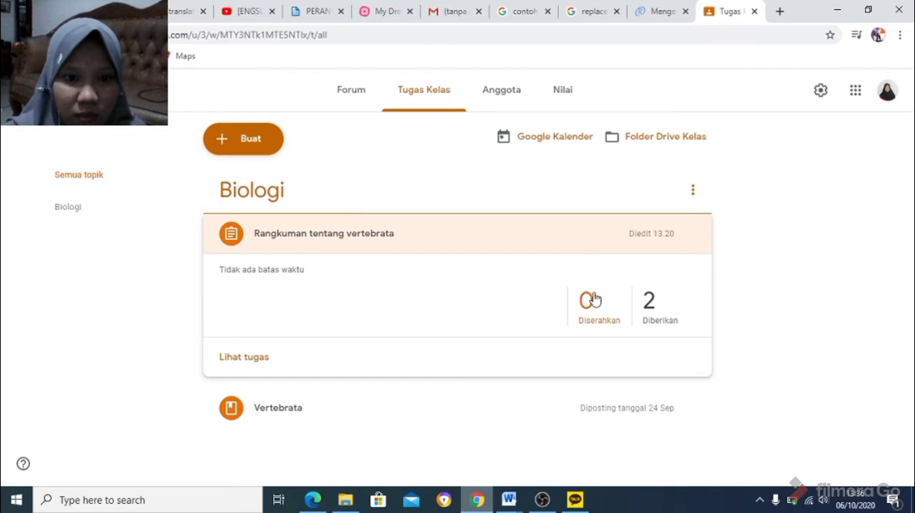
{"action": "left_click", "coordinate": [259, 360]}
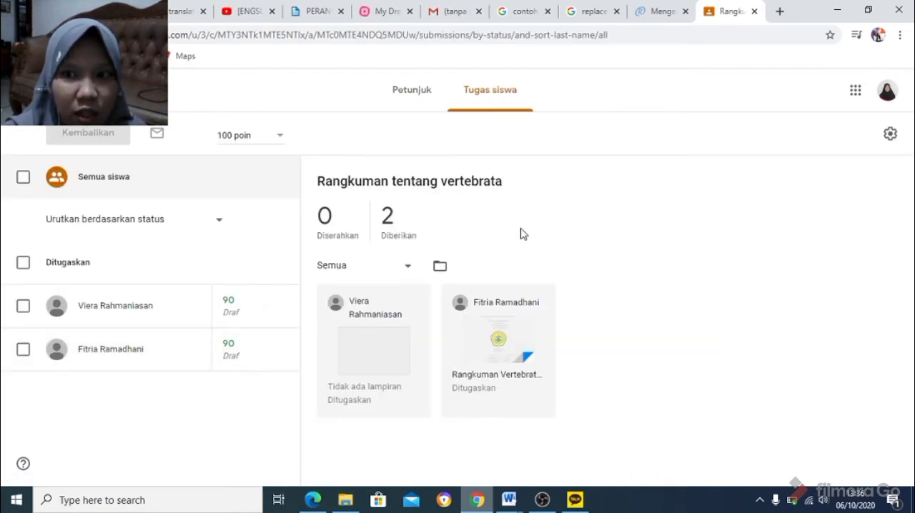
{"action": "left_click", "coordinate": [397, 96]}
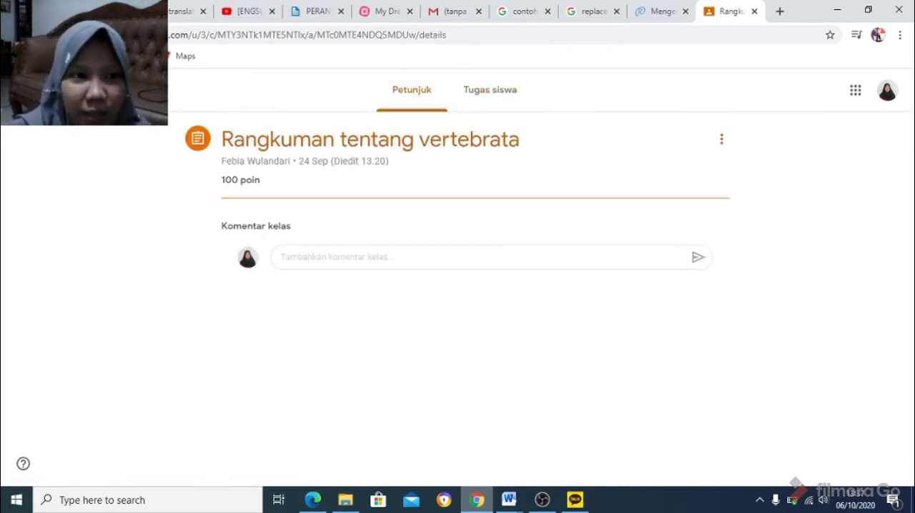
{"action": "left_click", "coordinate": [60, 90]}
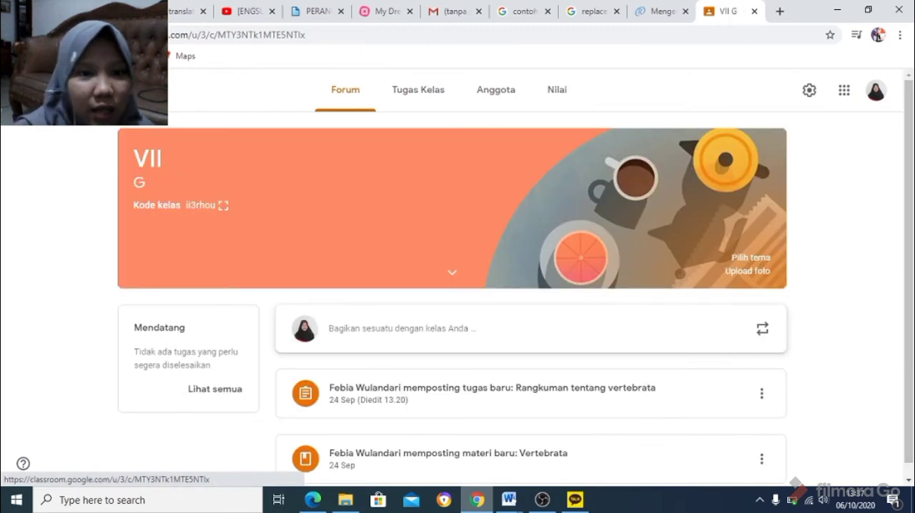
Create a quiz assignment (Tugas kuis) in the class's classwork and title it "KUIS VERTEBRATA".
{"action": "left_click", "coordinate": [419, 93]}
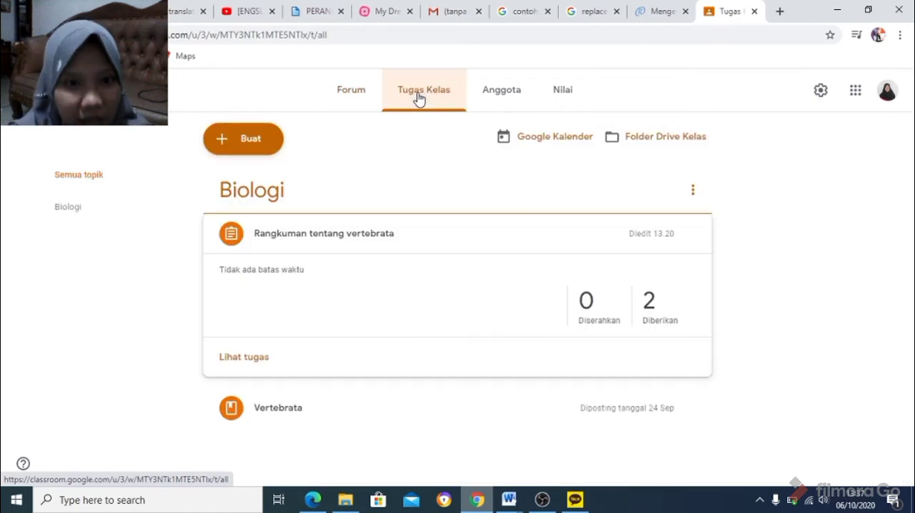
{"action": "left_click", "coordinate": [259, 143]}
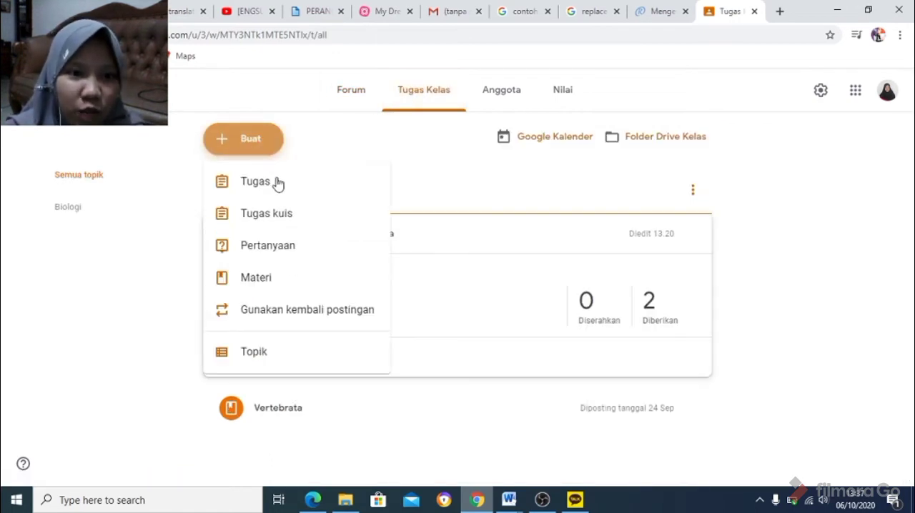
{"action": "left_click", "coordinate": [285, 221]}
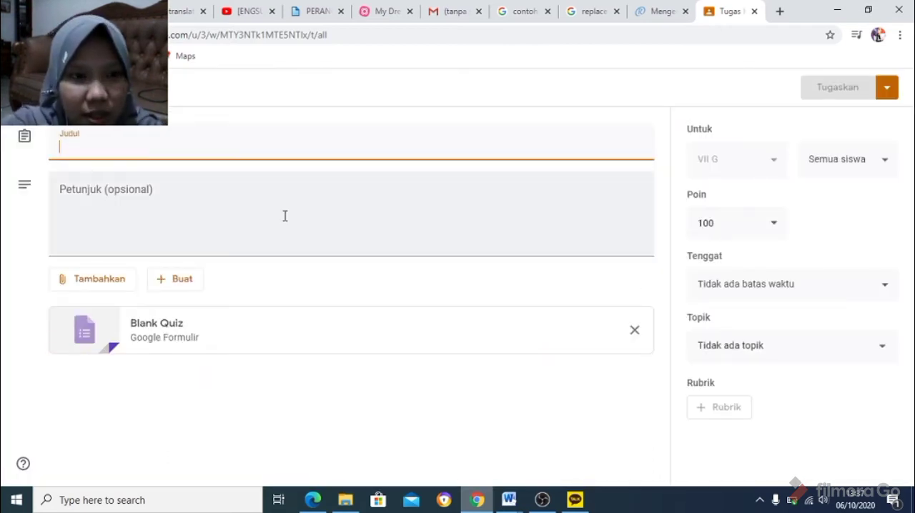
{"action": "type", "text": "KU"}
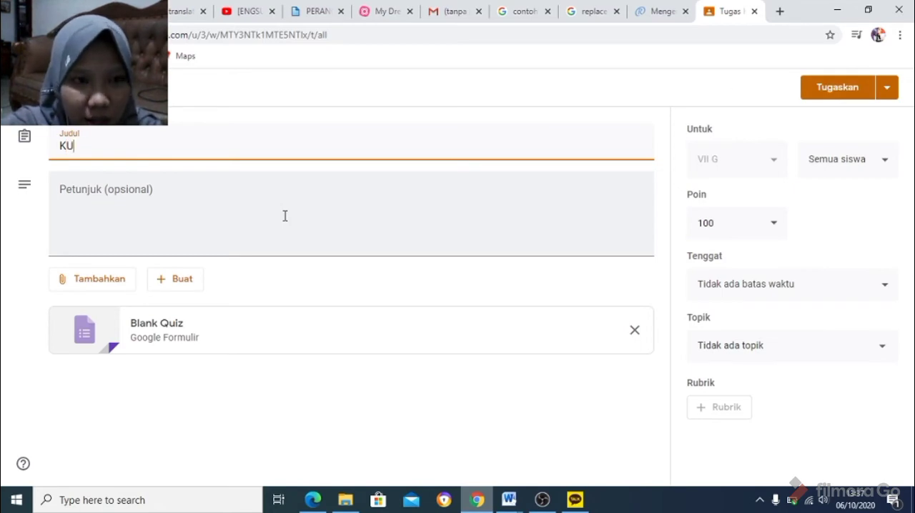
{"action": "type", "text": "IS VER"}
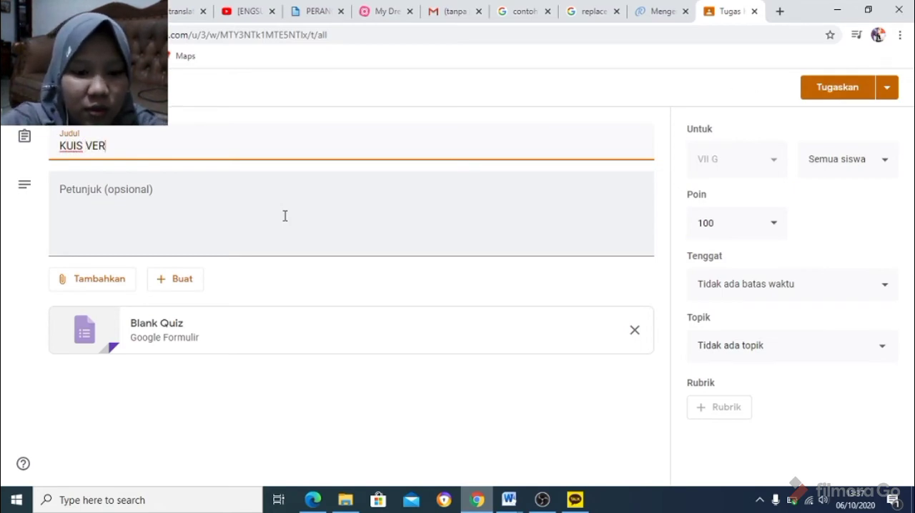
{"action": "type", "text": "TEBRATA"}
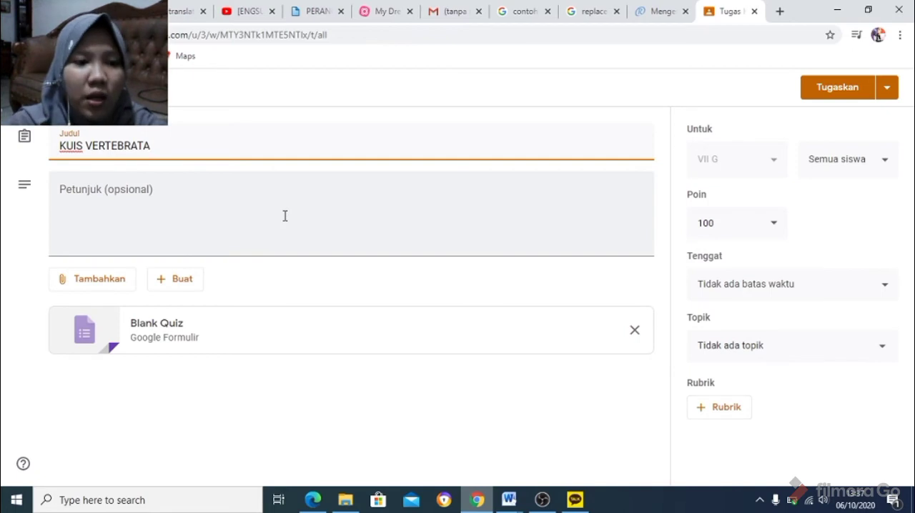
Enter "Harap kerjakan dengan sebaik-baiknya" as the instructions of the quiz assignment.
{"action": "left_click", "coordinate": [197, 202]}
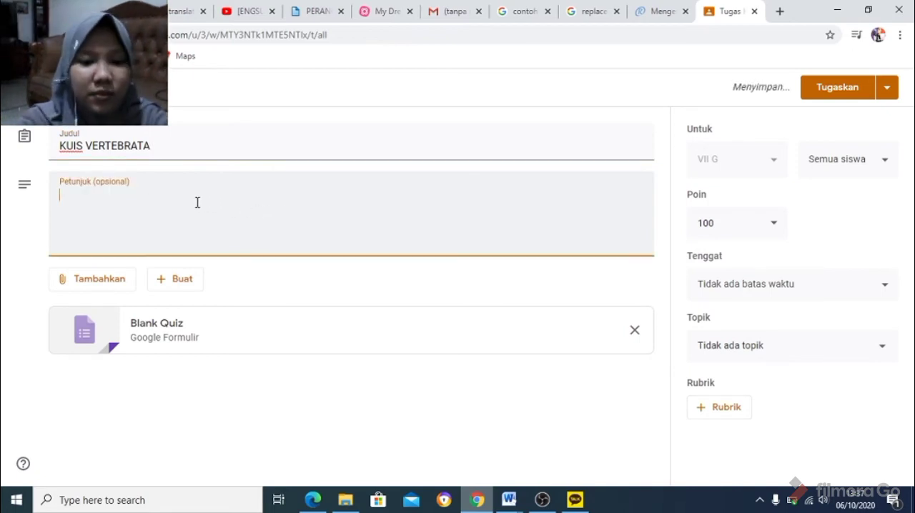
{"action": "type", "text": "Hara"}
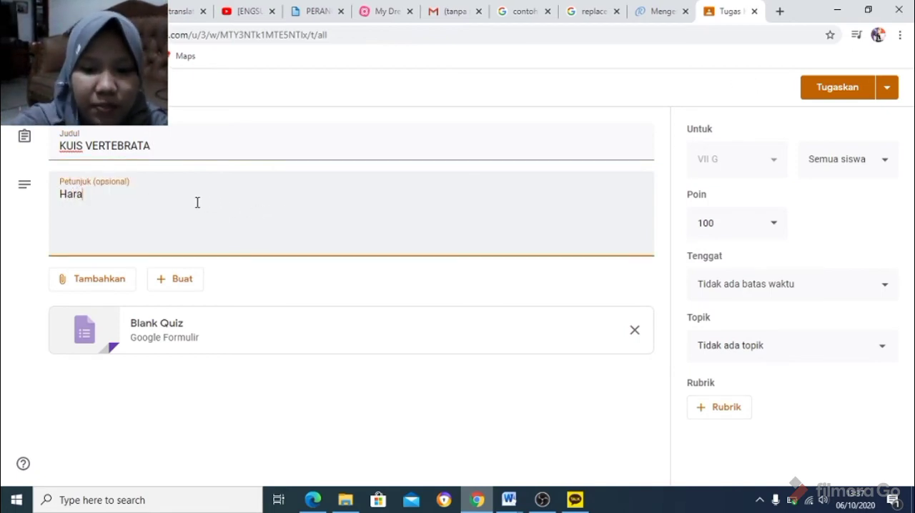
{"action": "type", "text": "p kerjak"}
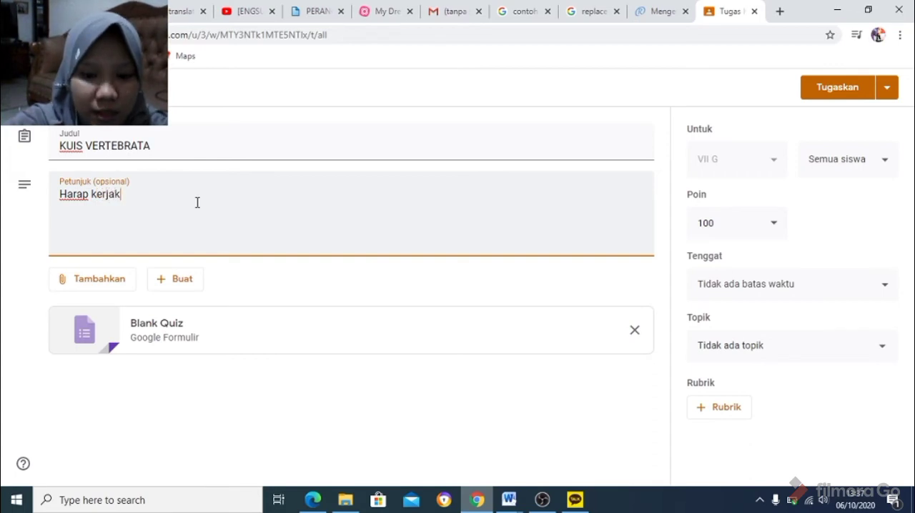
{"action": "type", "text": "an dengan "}
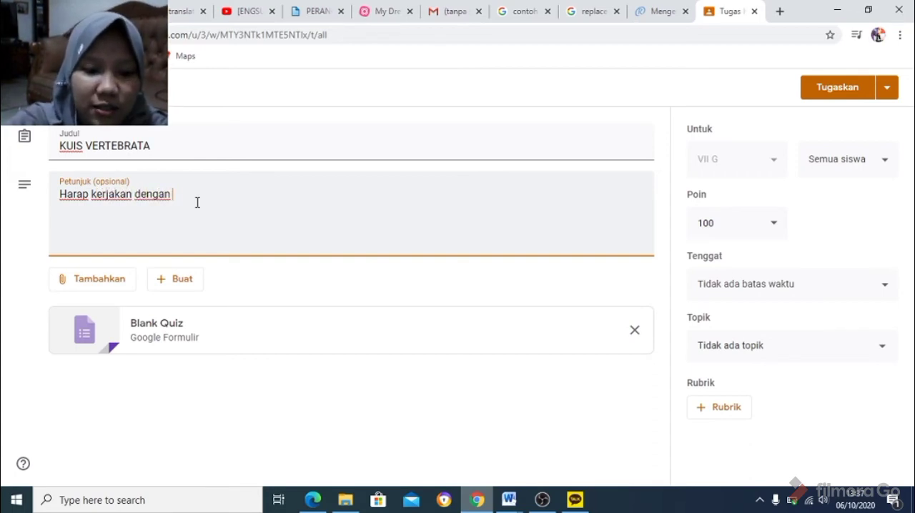
{"action": "type", "text": "sebaik-"}
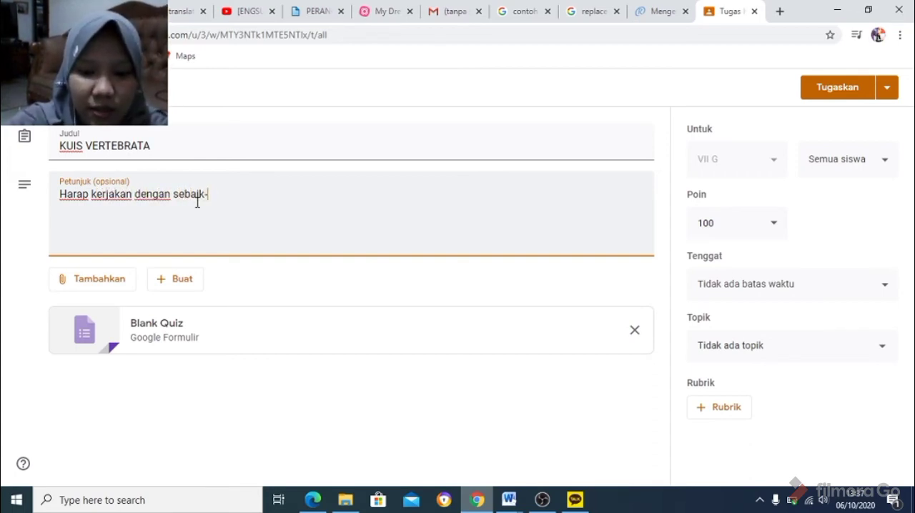
{"action": "type", "text": "baiknya"}
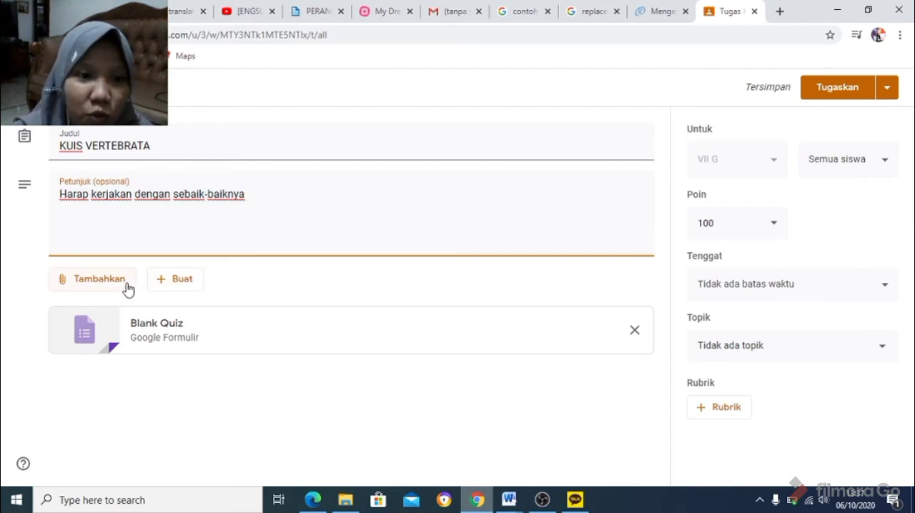
Create a new Google Form from the quiz assignment and title the form "KUIS VERTEBRATA".
{"action": "left_click", "coordinate": [165, 286]}
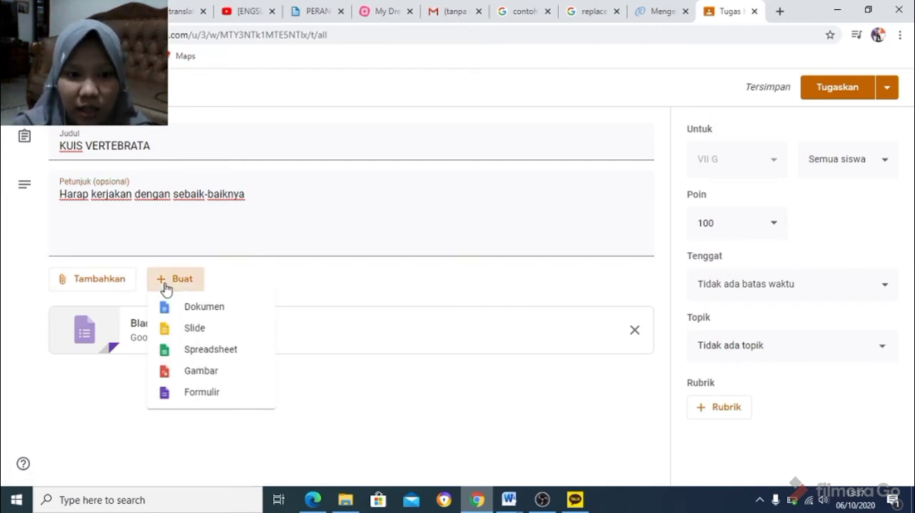
{"action": "left_click", "coordinate": [211, 398]}
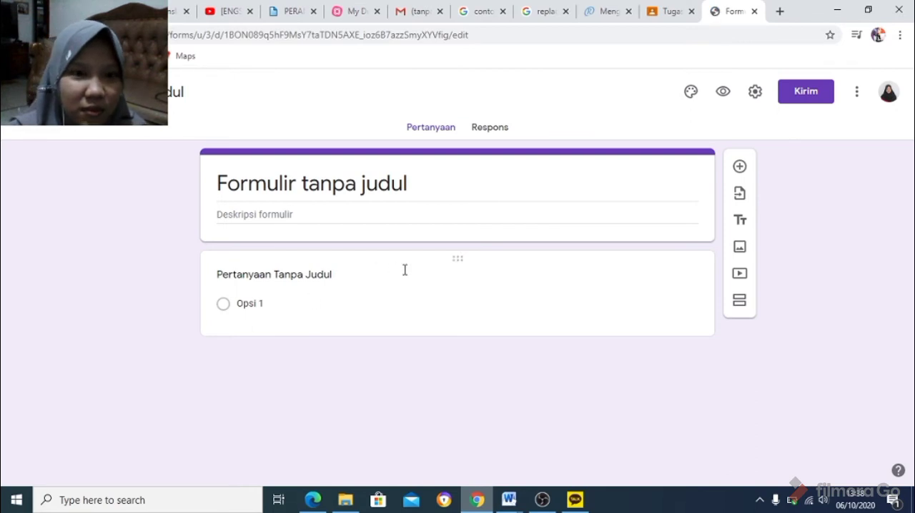
{"action": "left_click", "coordinate": [376, 184]}
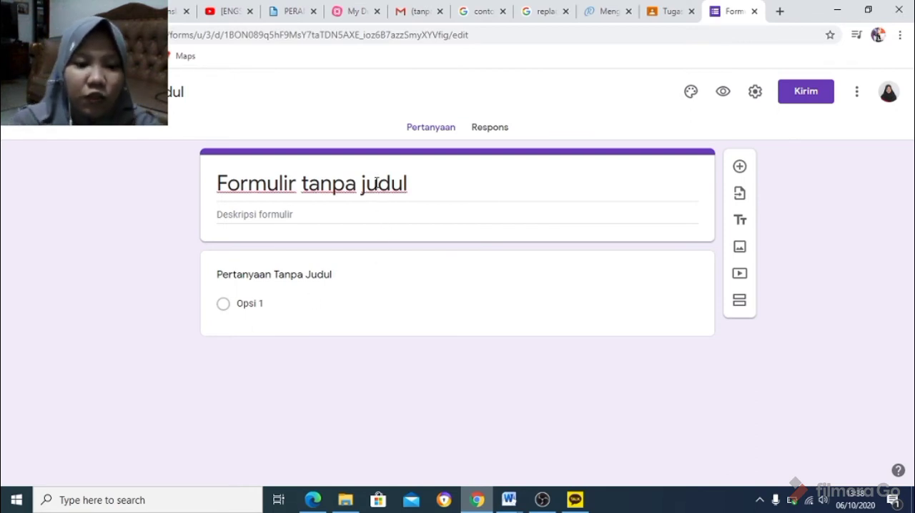
{"action": "triple_click", "coordinate": [376, 184]}
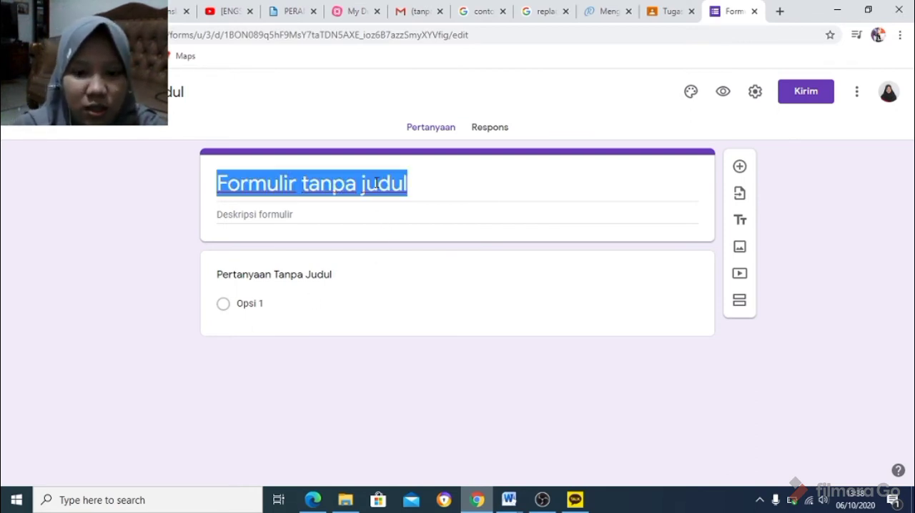
{"action": "type", "text": "KUIS"}
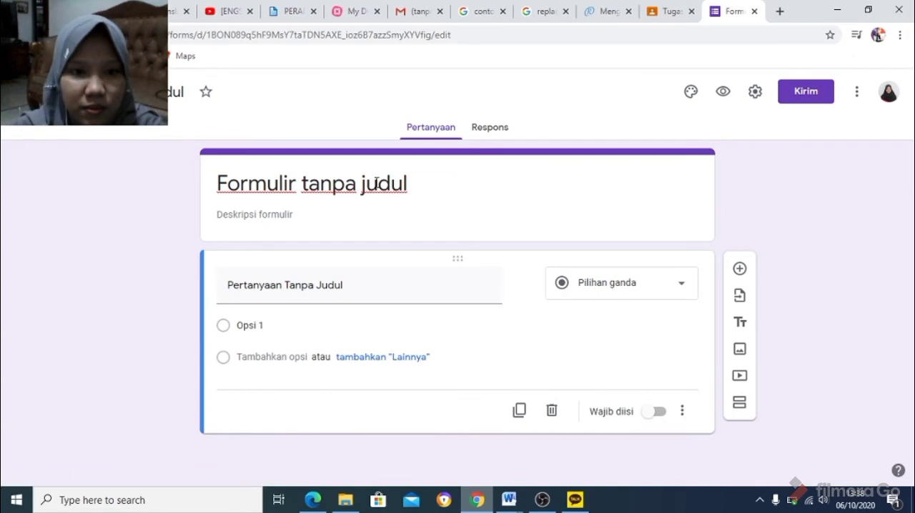
{"action": "triple_click", "coordinate": [378, 192]}
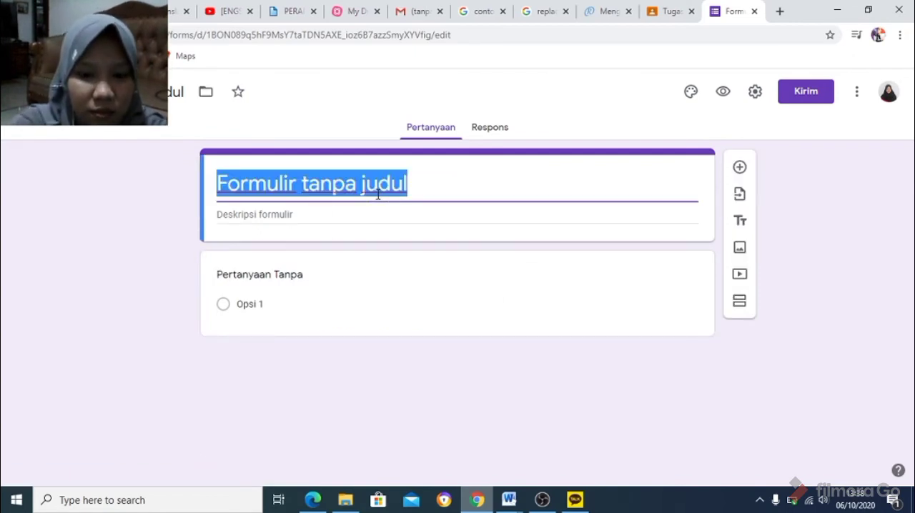
{"action": "type", "text": "k"}
{"action": "key", "text": "BackSpace"}
{"action": "type", "text": "KU"}
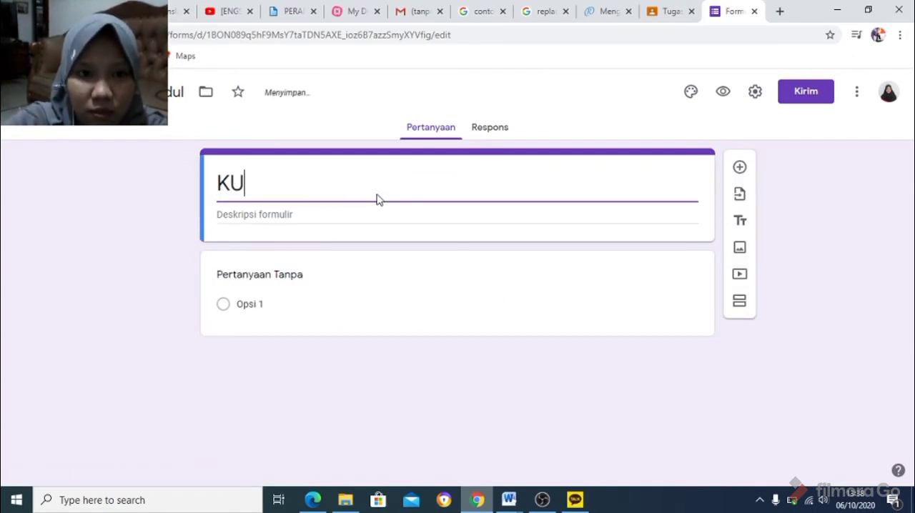
{"action": "type", "text": "IS VERTE"}
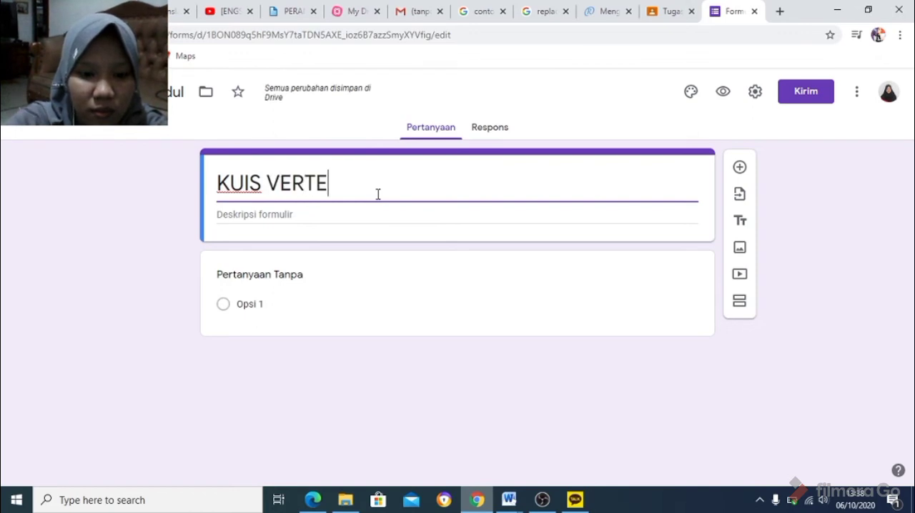
{"action": "type", "text": "BRATA"}
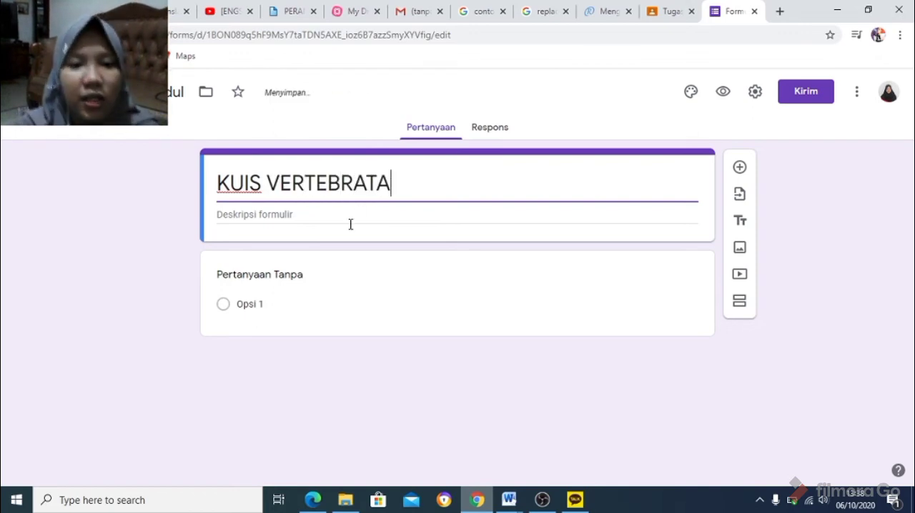
Extend the form's first multiple-choice question to four answer options, Opsi 1 to Opsi 4.
{"action": "left_click", "coordinate": [288, 278]}
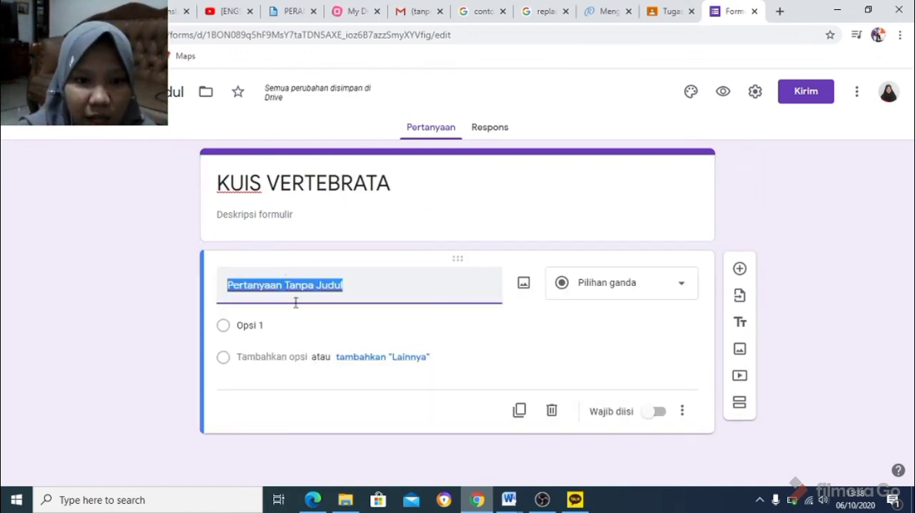
{"action": "left_click", "coordinate": [261, 362]}
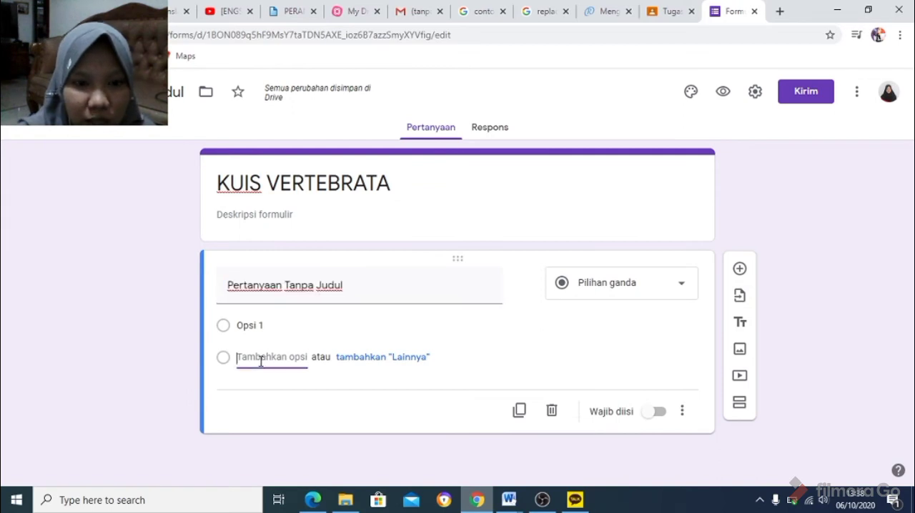
{"action": "left_click", "coordinate": [264, 387]}
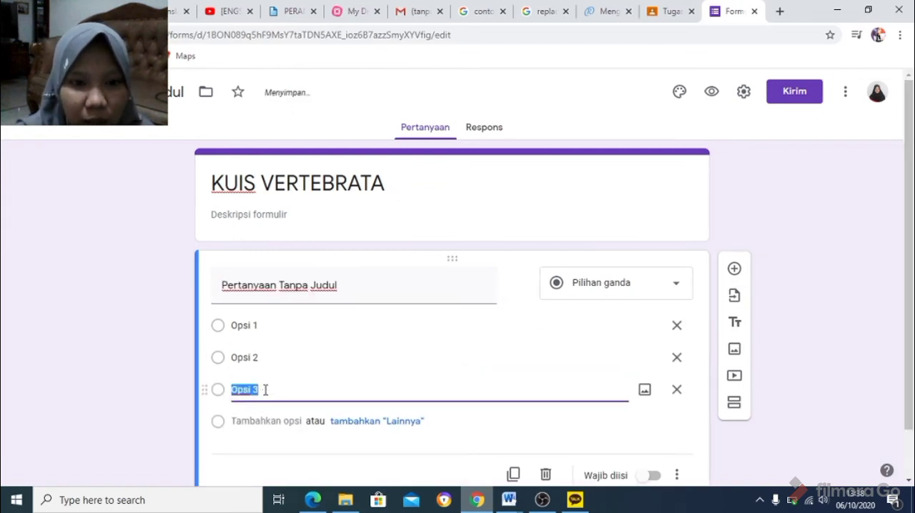
{"action": "left_click", "coordinate": [267, 423]}
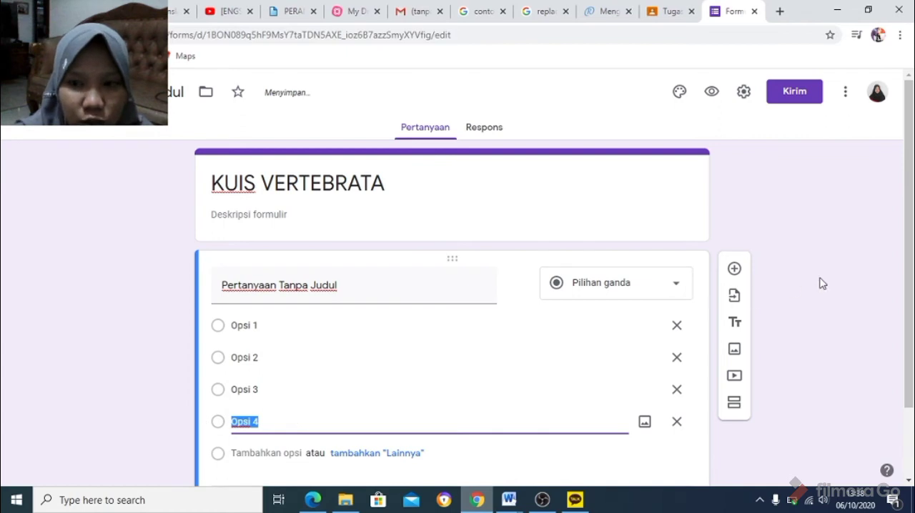
Add a second multiple-choice question to the form with four answer options, Opsi 1 to Opsi 4.
{"action": "left_click_drag", "start_coordinate": [908, 280], "coordinate": [904, 387]}
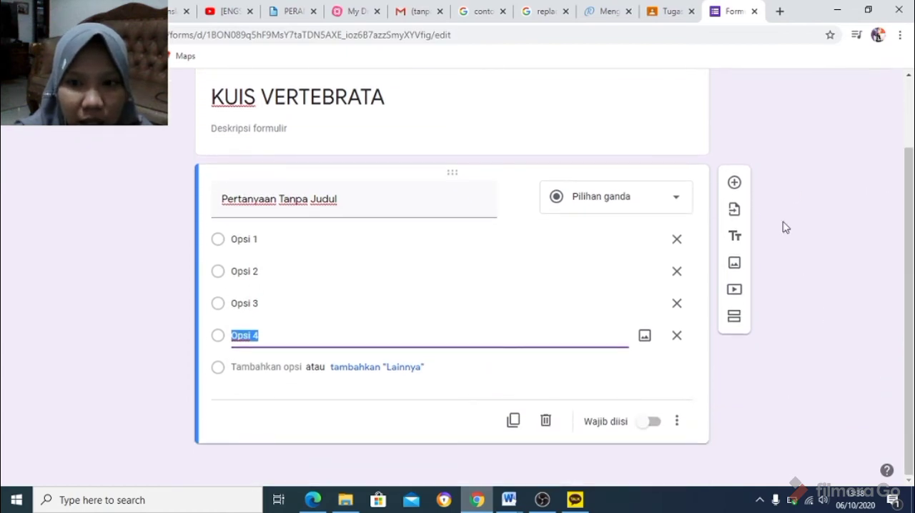
{"action": "left_click", "coordinate": [737, 184]}
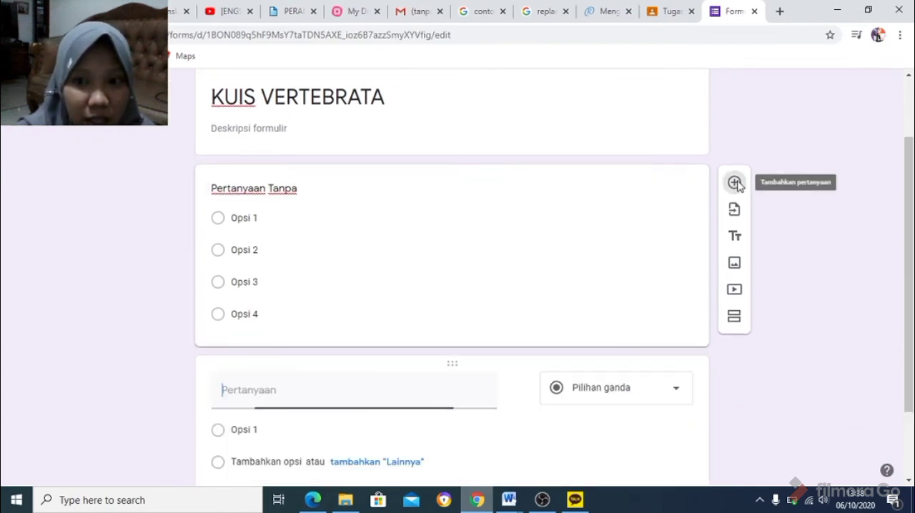
{"action": "left_click", "coordinate": [286, 465]}
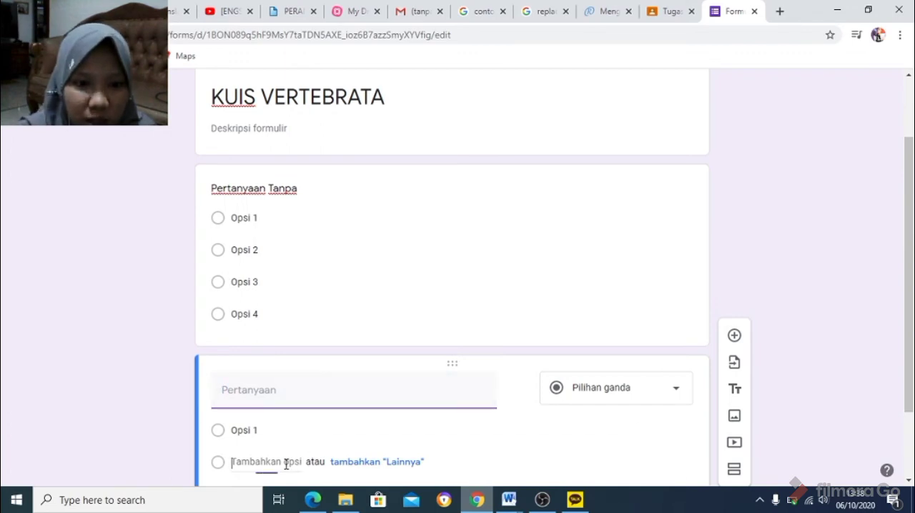
{"action": "left_click", "coordinate": [275, 461]}
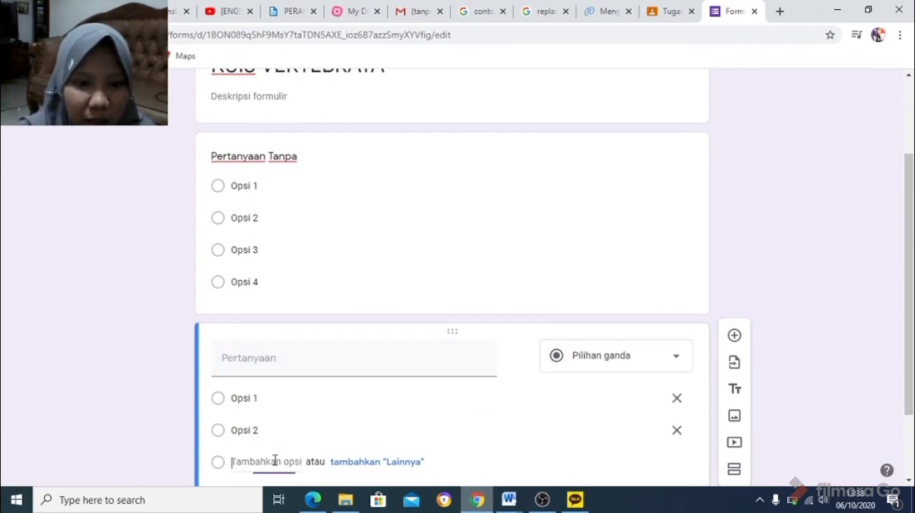
{"action": "left_click_drag", "start_coordinate": [913, 315], "coordinate": [913, 385]}
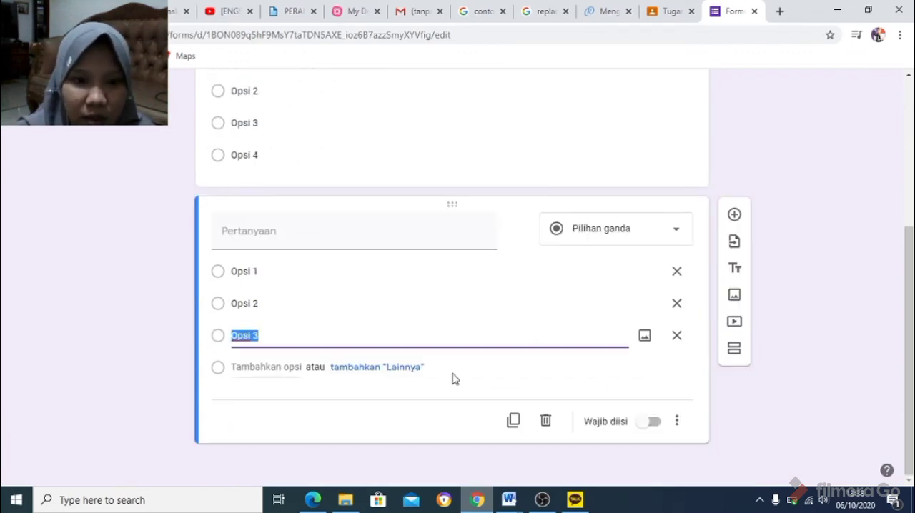
{"action": "left_click", "coordinate": [294, 363]}
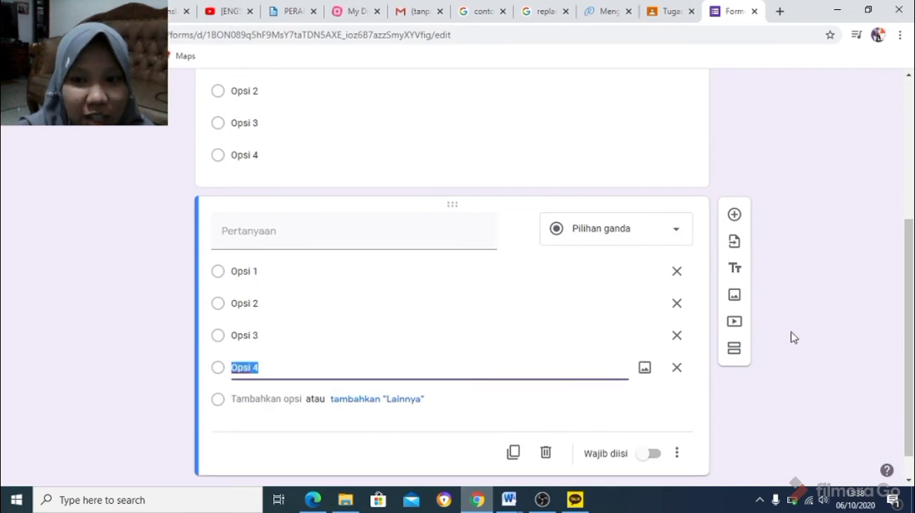
Turn the KUIS VERTEBRATA form into a quiz in its settings and save the change.
{"action": "left_click_drag", "start_coordinate": [911, 311], "coordinate": [913, 172]}
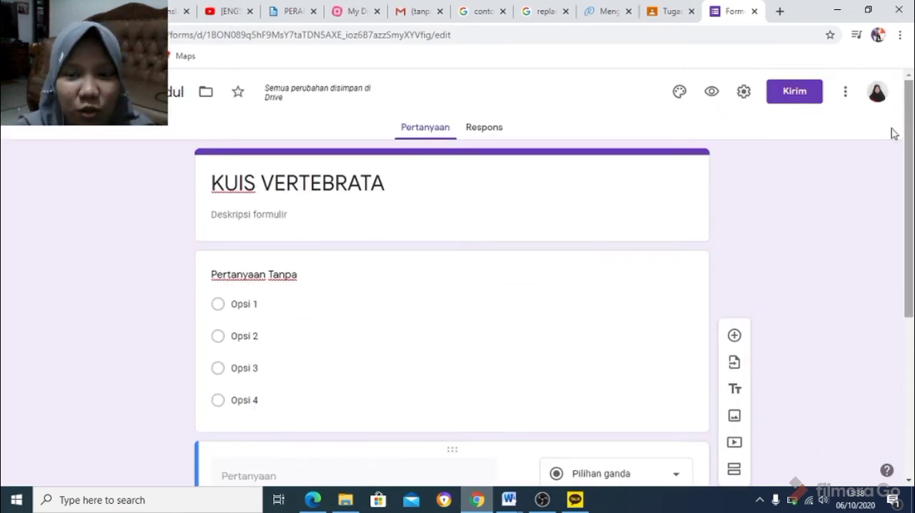
{"action": "left_click", "coordinate": [745, 91]}
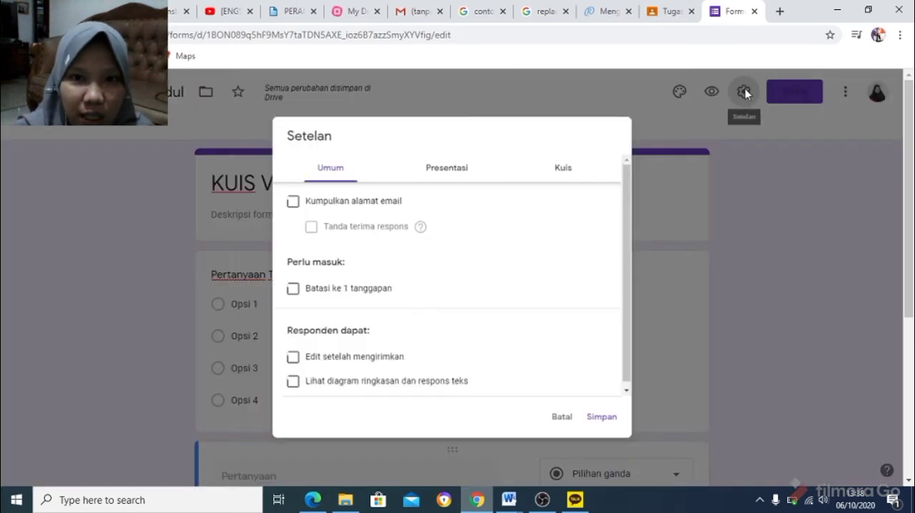
{"action": "left_click", "coordinate": [592, 167]}
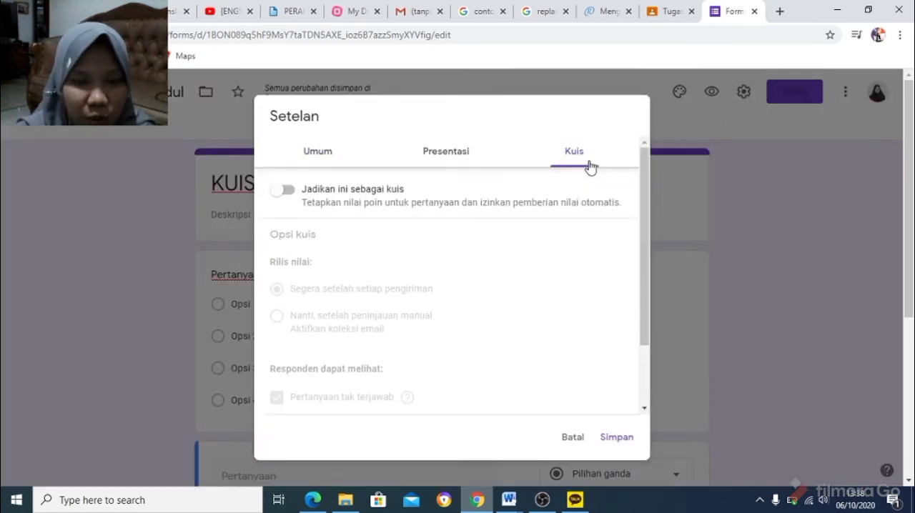
{"action": "left_click", "coordinate": [295, 195]}
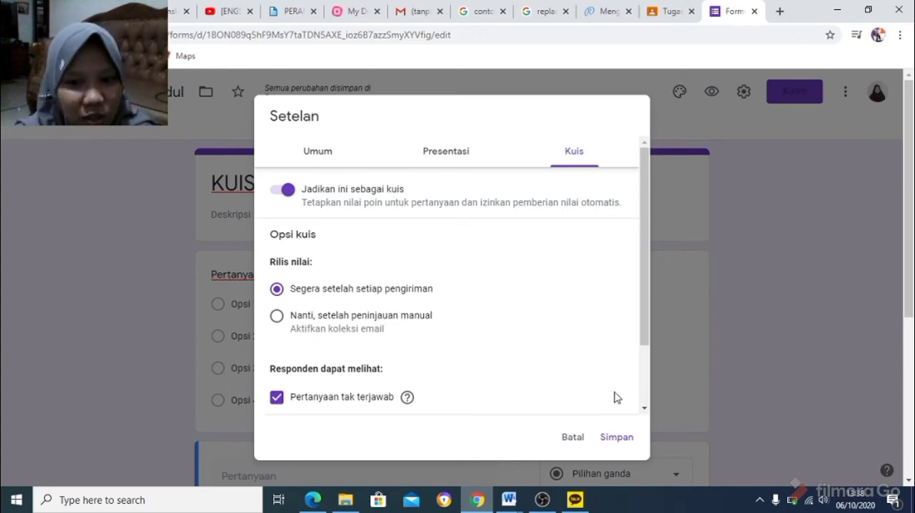
{"action": "left_click", "coordinate": [617, 439]}
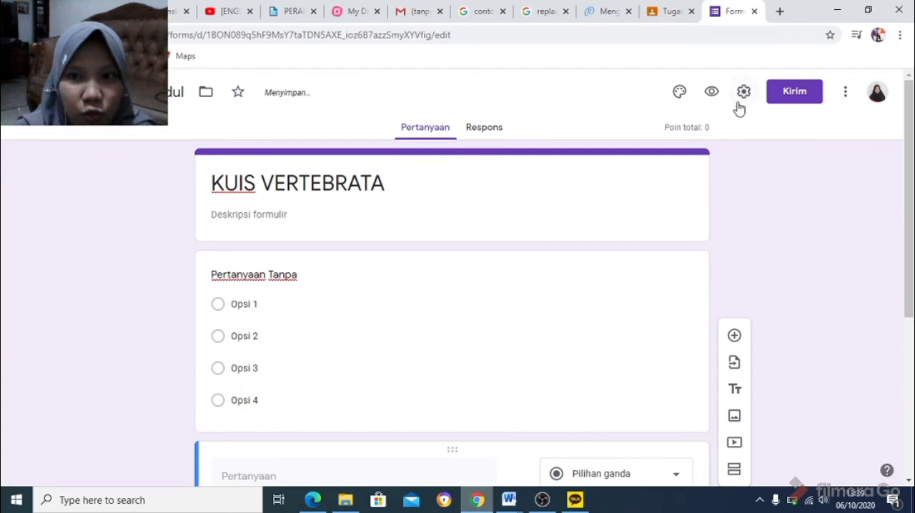
Copy the form's shareable link with the shortened URL option enabled, and close the sending dialog.
{"action": "left_click", "coordinate": [795, 93]}
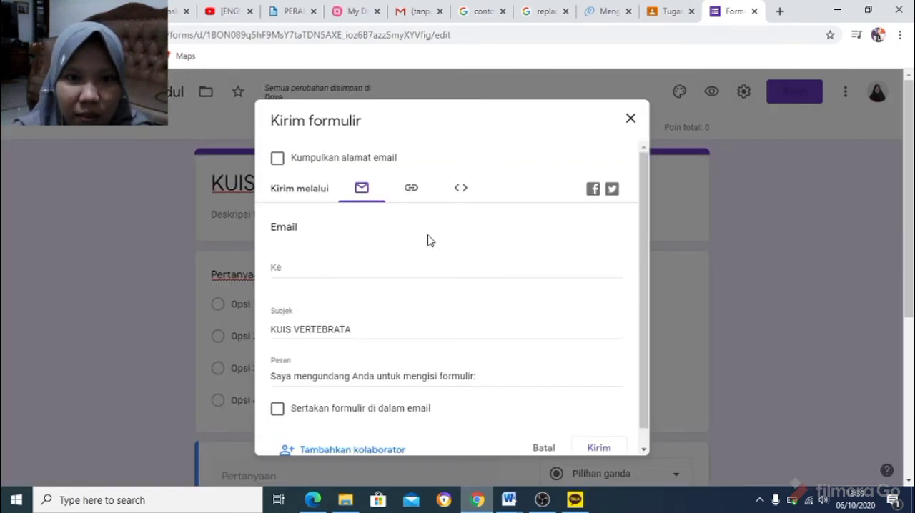
{"action": "left_click", "coordinate": [411, 189]}
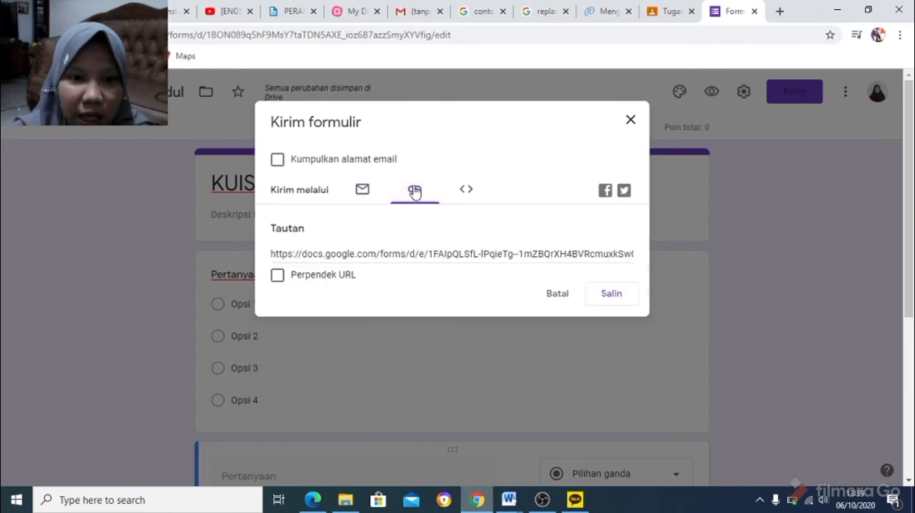
{"action": "left_click", "coordinate": [300, 282]}
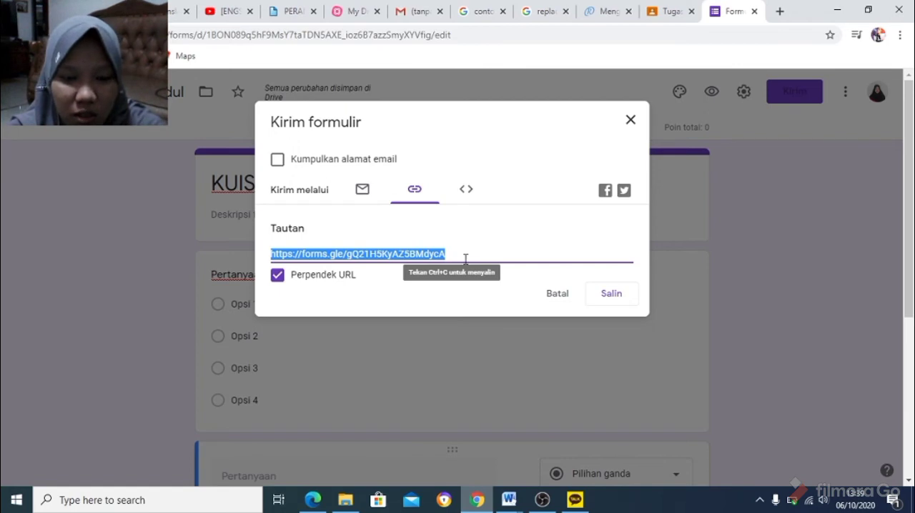
{"action": "left_click", "coordinate": [613, 300]}
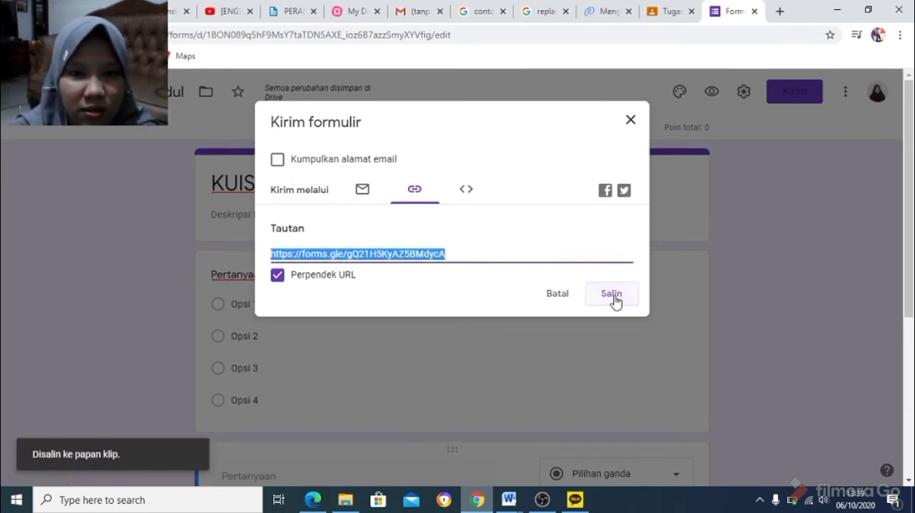
{"action": "left_click", "coordinate": [613, 297]}
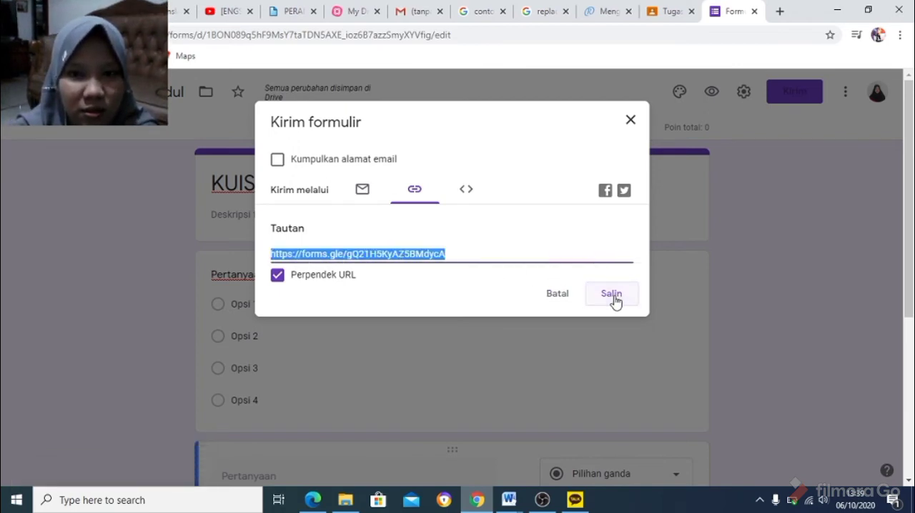
{"action": "left_click", "coordinate": [630, 122]}
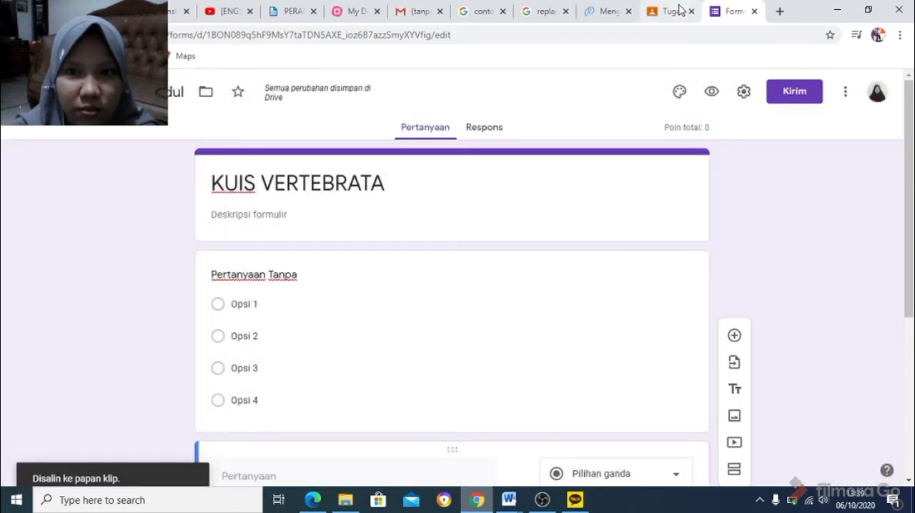
Switch to the Google Classroom assignment and paste the copied form link on a new line below the instructions.
{"action": "left_click", "coordinate": [680, 9]}
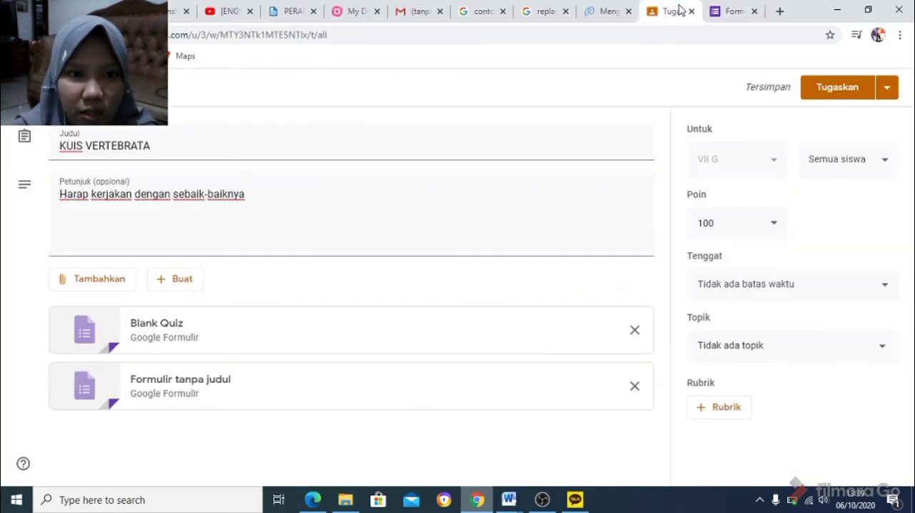
{"action": "left_click", "coordinate": [246, 220]}
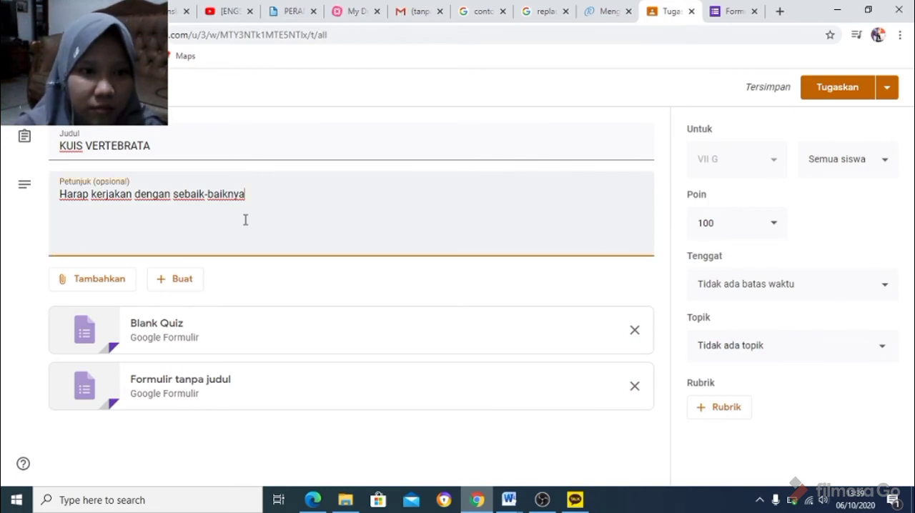
{"action": "key", "text": "Return"}
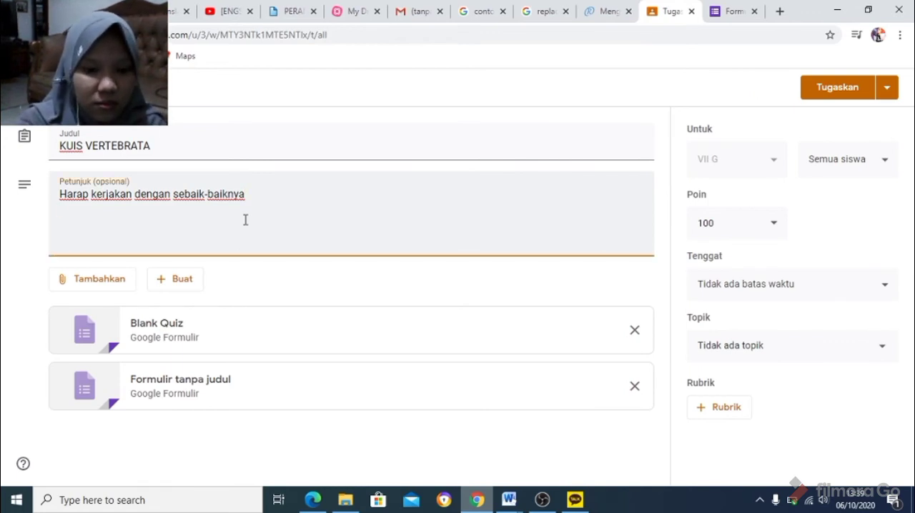
{"action": "type", "text": "https://forms.gle/gQ21H5KyAZ5BMdycA"}
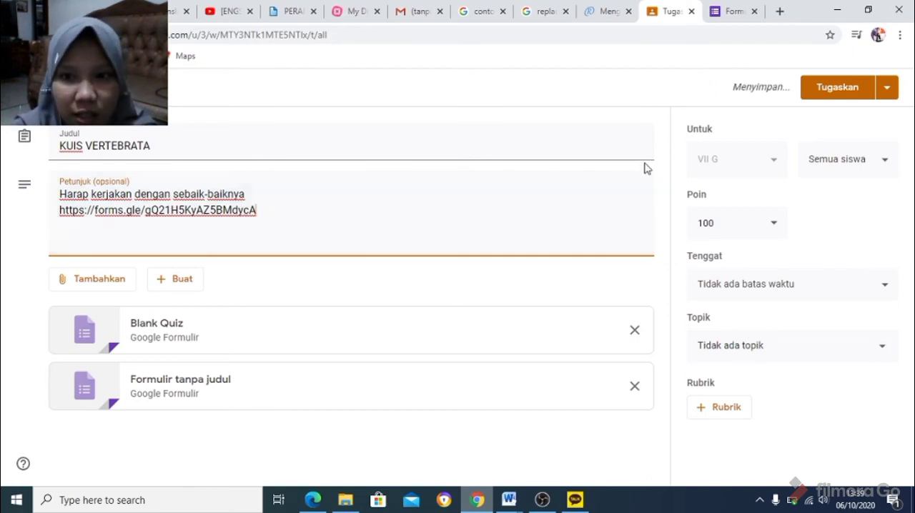
Set the quiz assignment's due date to 13 Okt 2020 at 23.59.
{"action": "left_click", "coordinate": [773, 168]}
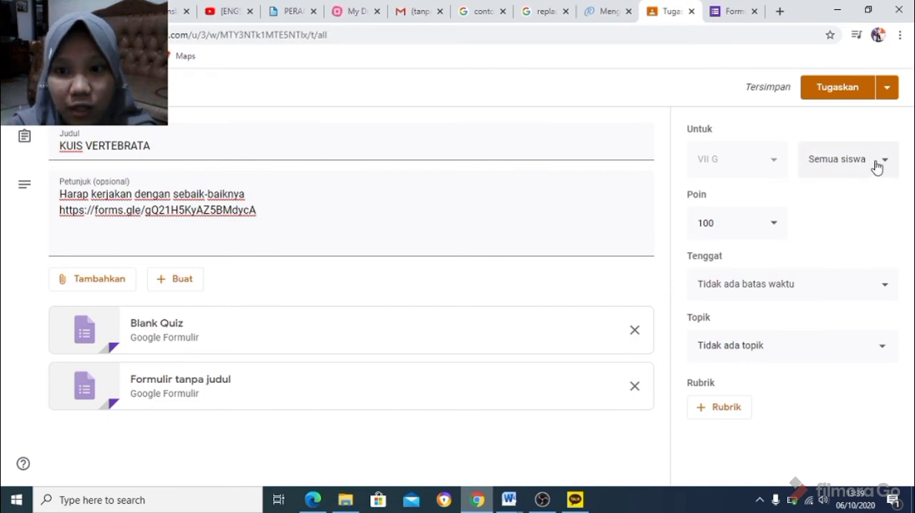
{"action": "left_click", "coordinate": [769, 230]}
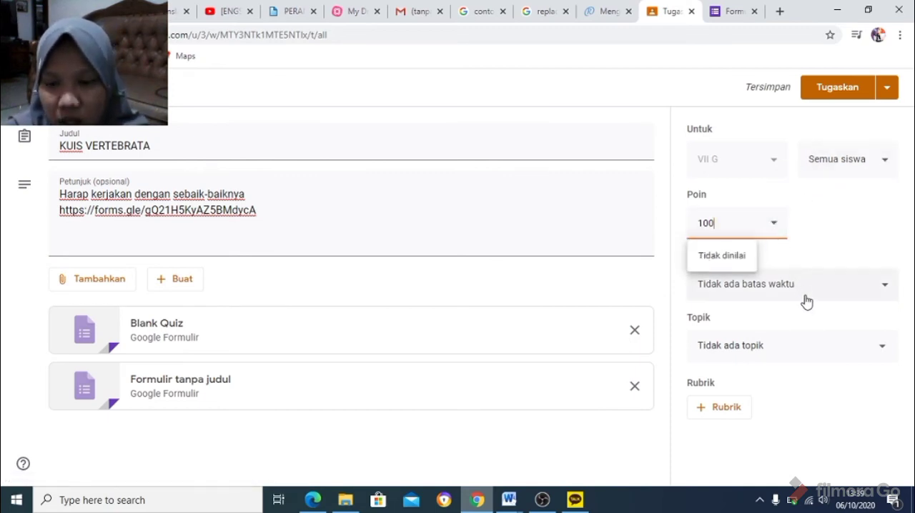
{"action": "left_click", "coordinate": [843, 299]}
{"action": "left_click", "coordinate": [851, 297]}
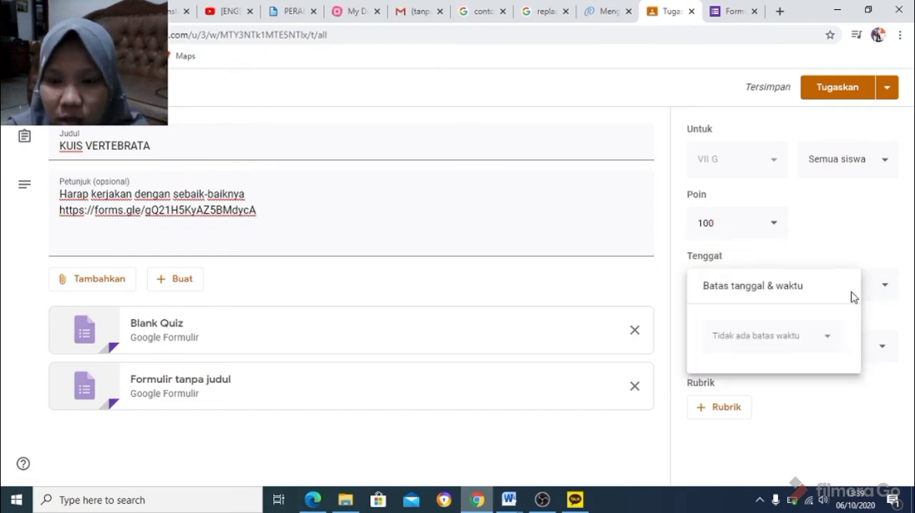
{"action": "left_click", "coordinate": [807, 346]}
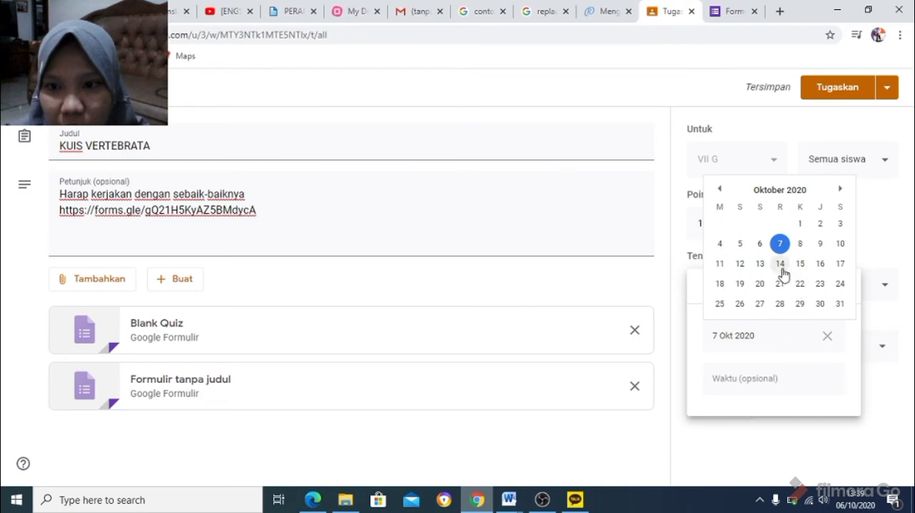
{"action": "left_click", "coordinate": [760, 264]}
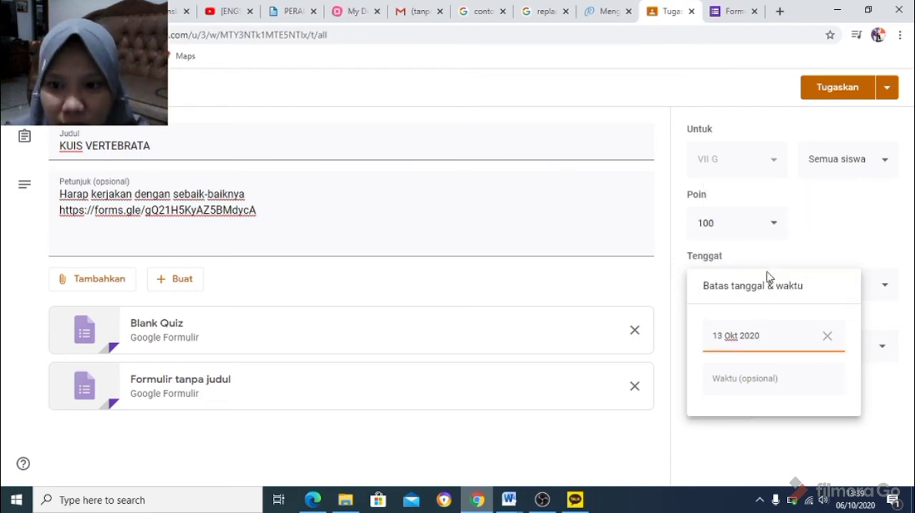
{"action": "left_click", "coordinate": [790, 381]}
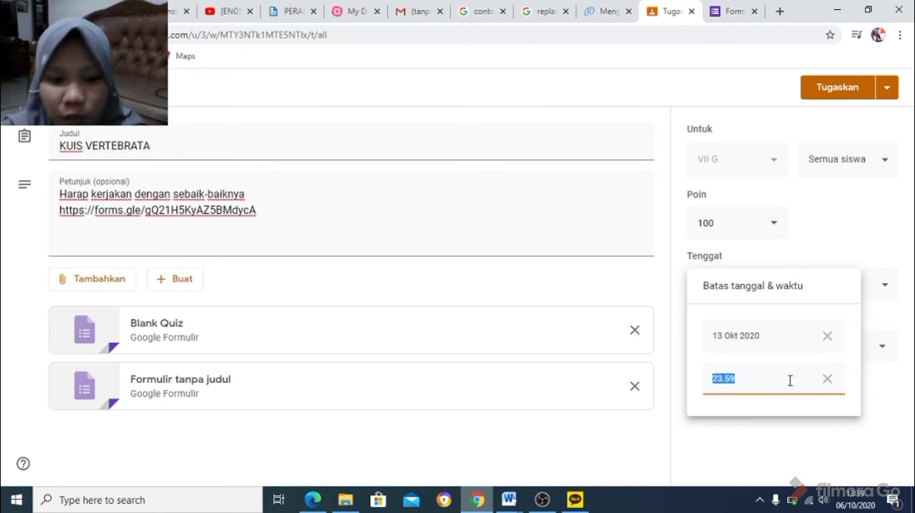
{"action": "type", "text": "23"}
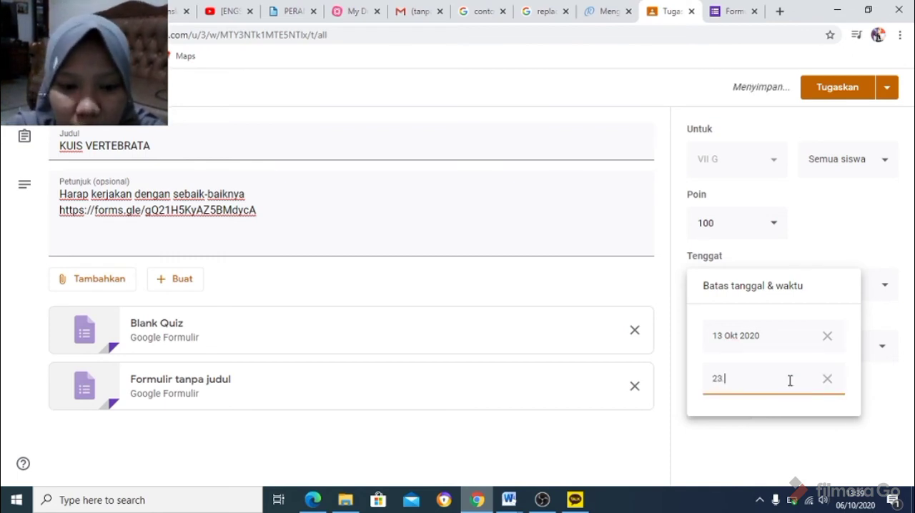
{"action": "type", "text": ".59 wib"}
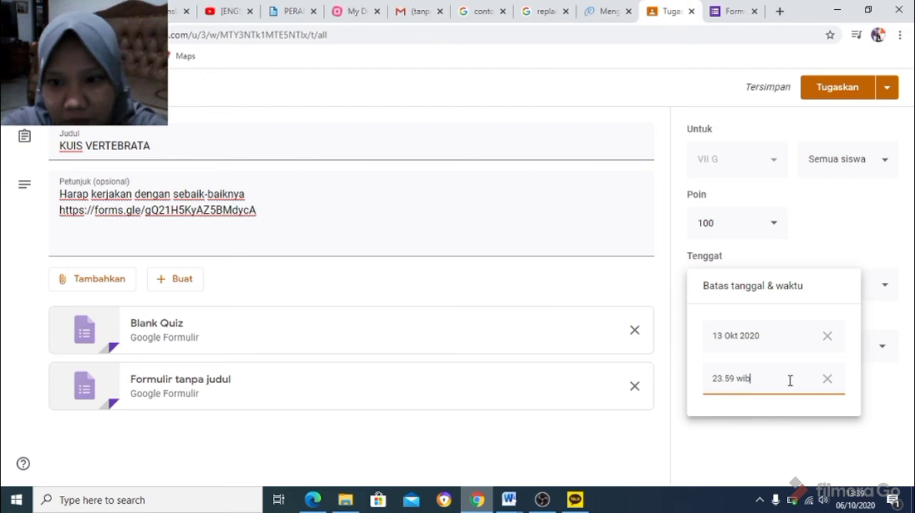
{"action": "left_click", "coordinate": [811, 447]}
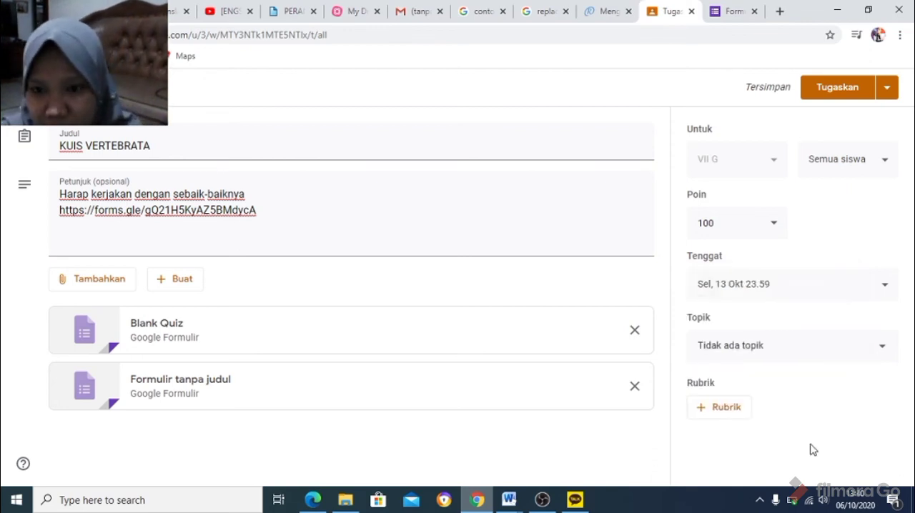
Put the KUIS VERTEBRATA assignment under the topic Biologi and assign it to the class.
{"action": "left_click", "coordinate": [759, 350]}
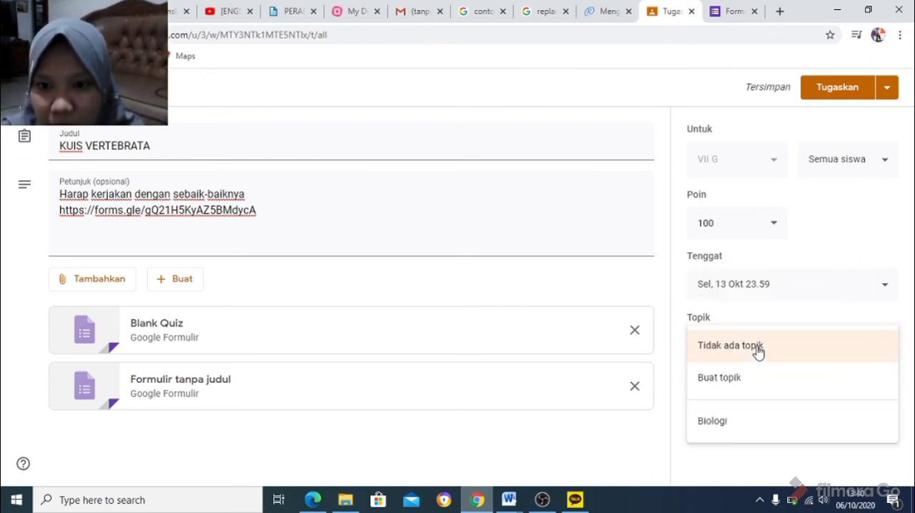
{"action": "left_click", "coordinate": [754, 425]}
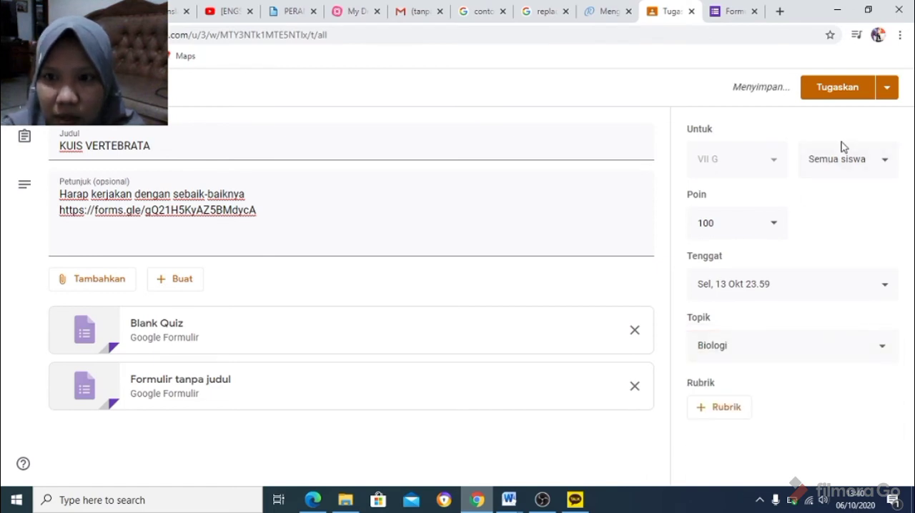
{"action": "left_click", "coordinate": [836, 96]}
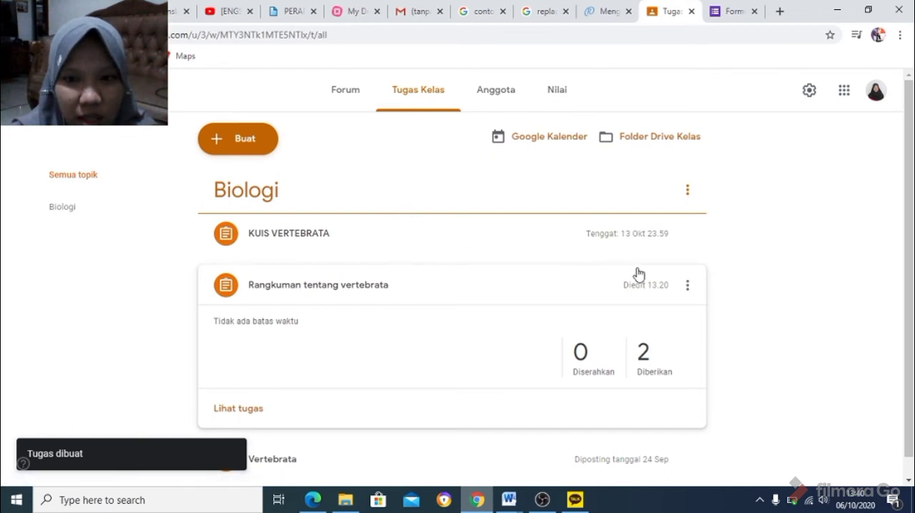
{"action": "left_click", "coordinate": [535, 280]}
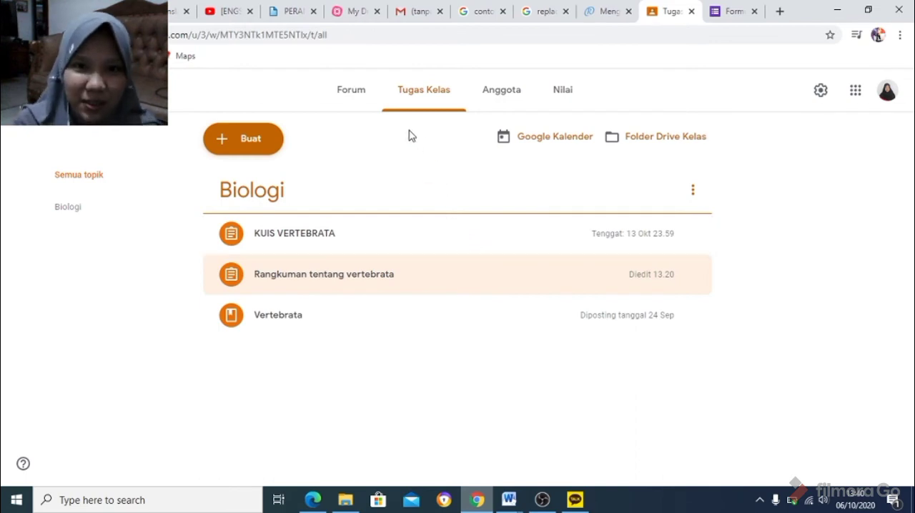
Start an announcement in the class forum reading "Kepada seluruh siswa kelas VII G jangan lupa untuk mengumpulkan tugas Rangkuman Vertebrata".
{"action": "left_click", "coordinate": [361, 91]}
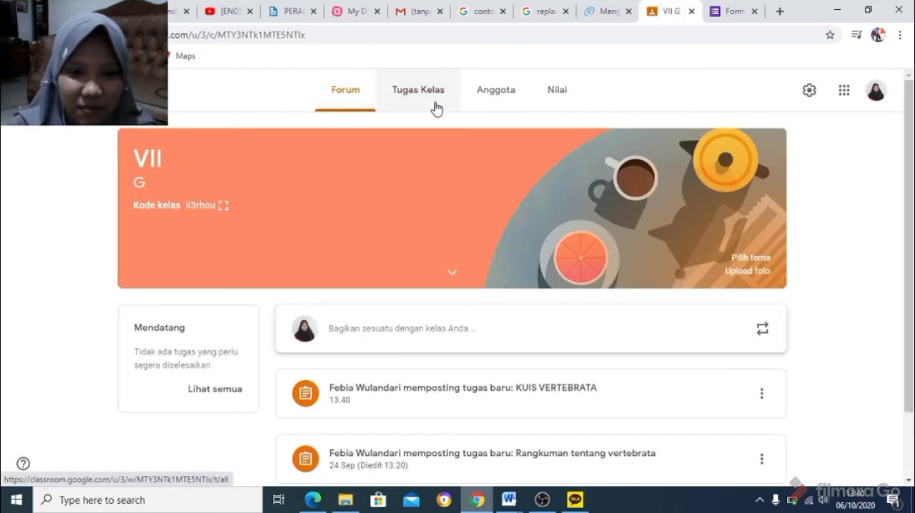
{"action": "left_click_drag", "start_coordinate": [912, 135], "coordinate": [905, 278]}
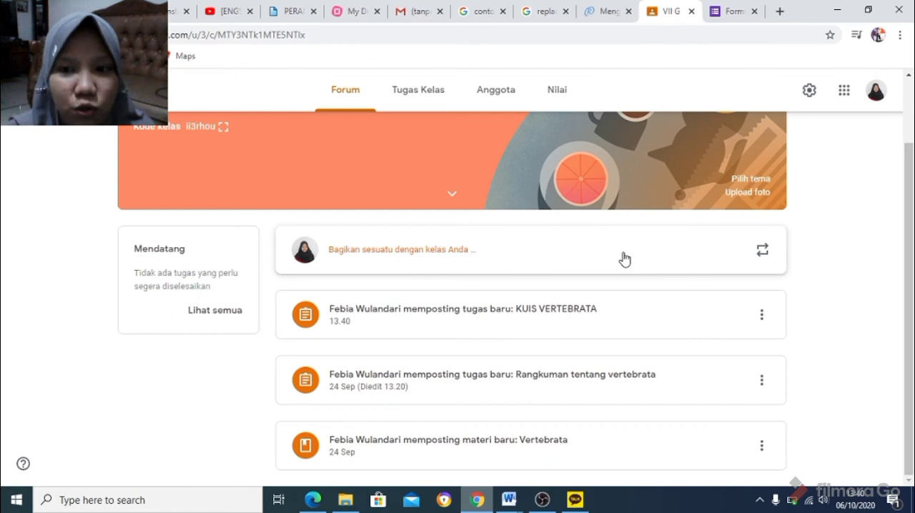
{"action": "left_click", "coordinate": [509, 259]}
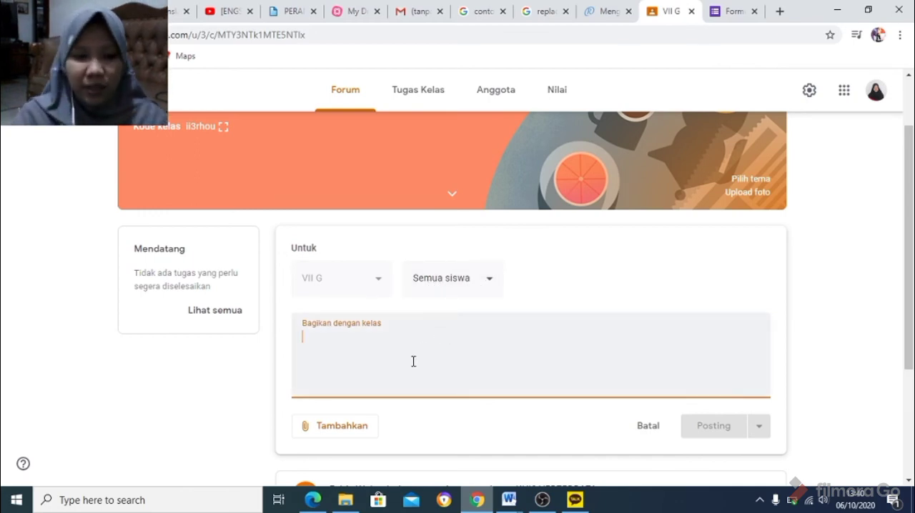
{"action": "type", "text": "k"}
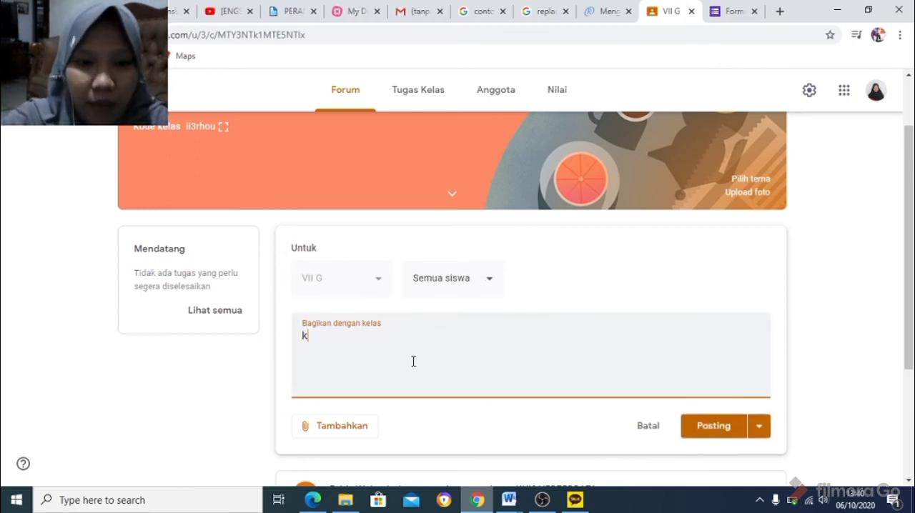
{"action": "key", "text": "BackSpace"}
{"action": "type", "text": "kE"}
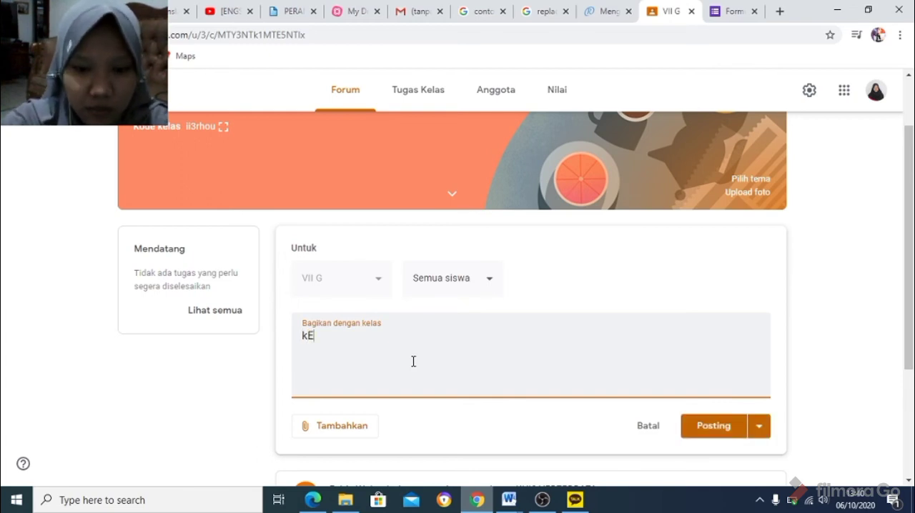
{"action": "key", "text": "BackSpace"}
{"action": "key", "text": "BackSpace"}
{"action": "type", "text": "Kepa"}
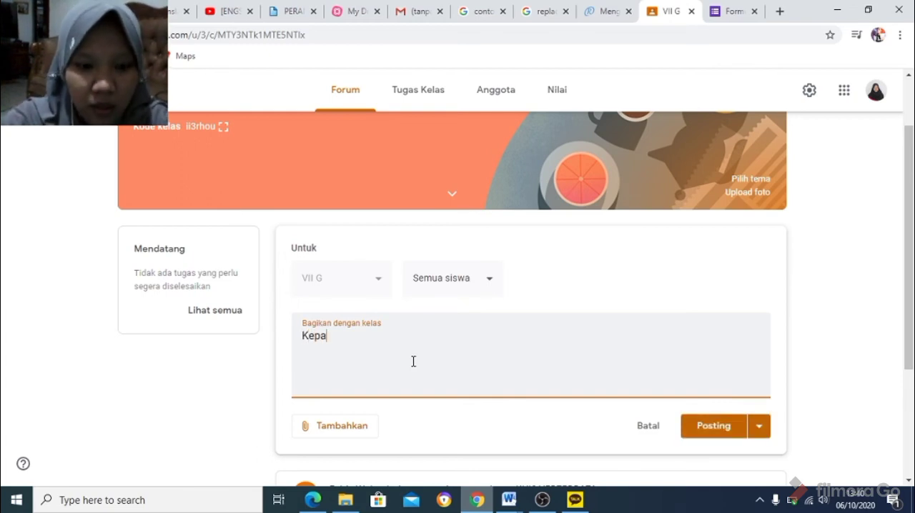
{"action": "type", "text": "da seluruh"}
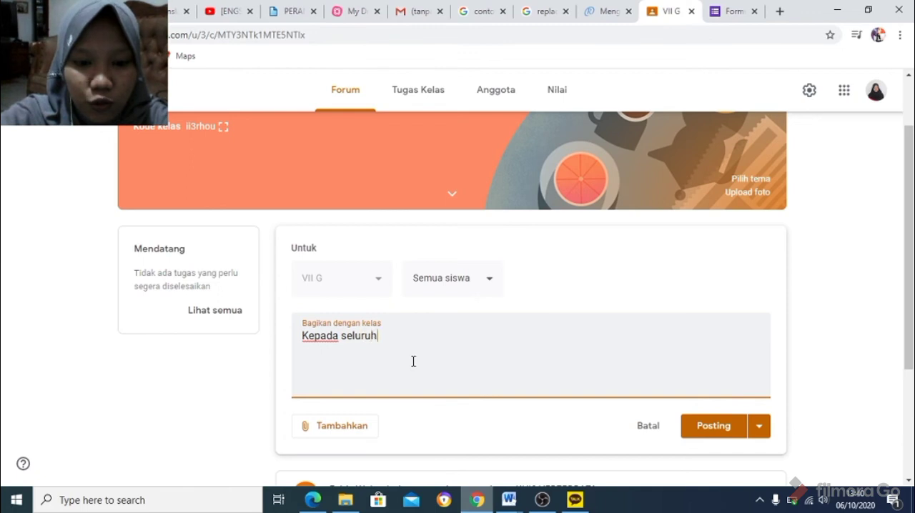
{"action": "type", "text": " siswa k"}
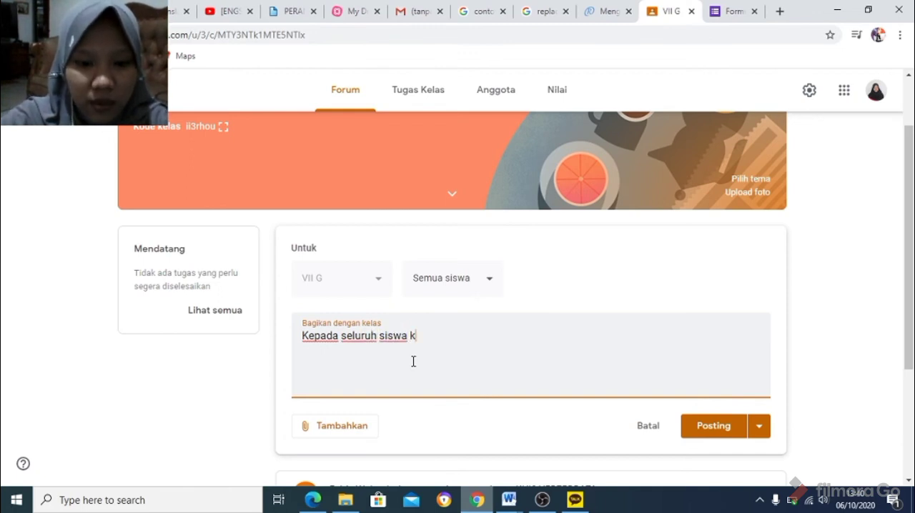
{"action": "type", "text": "elas VI"}
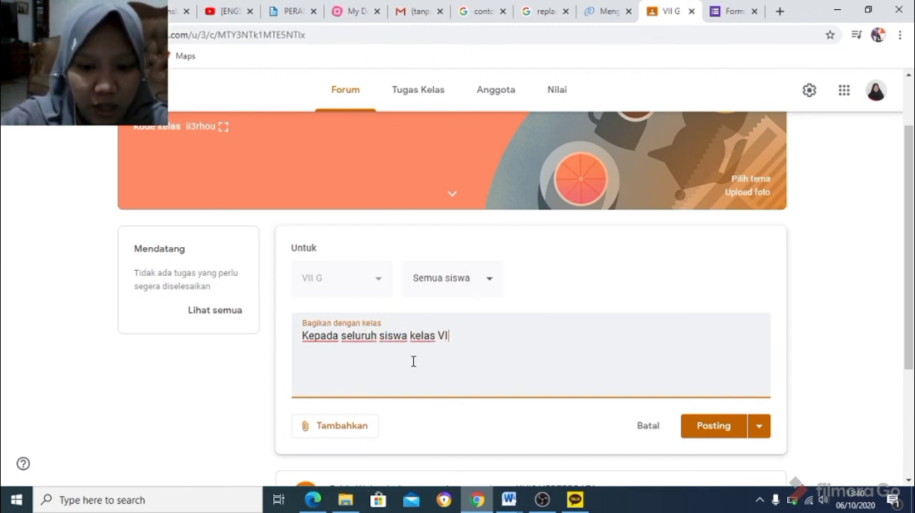
{"action": "type", "text": "I G ja"}
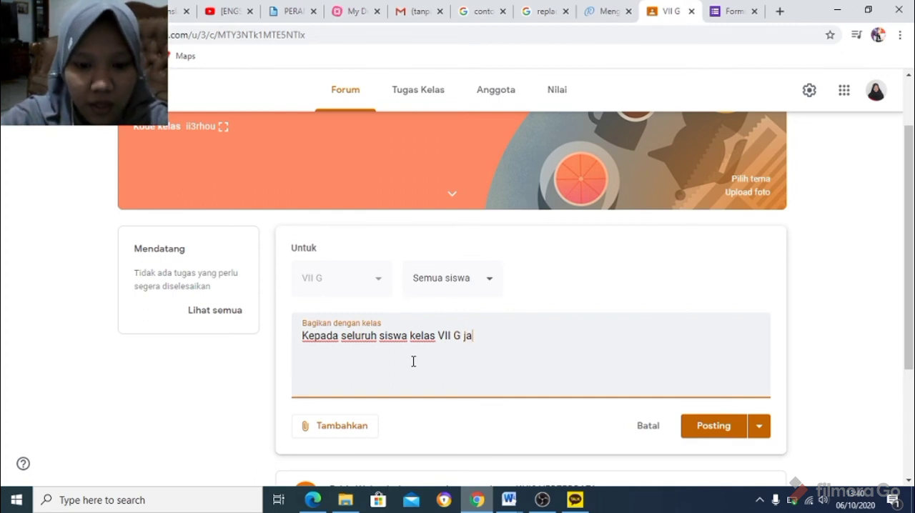
{"action": "type", "text": "ngan lup"}
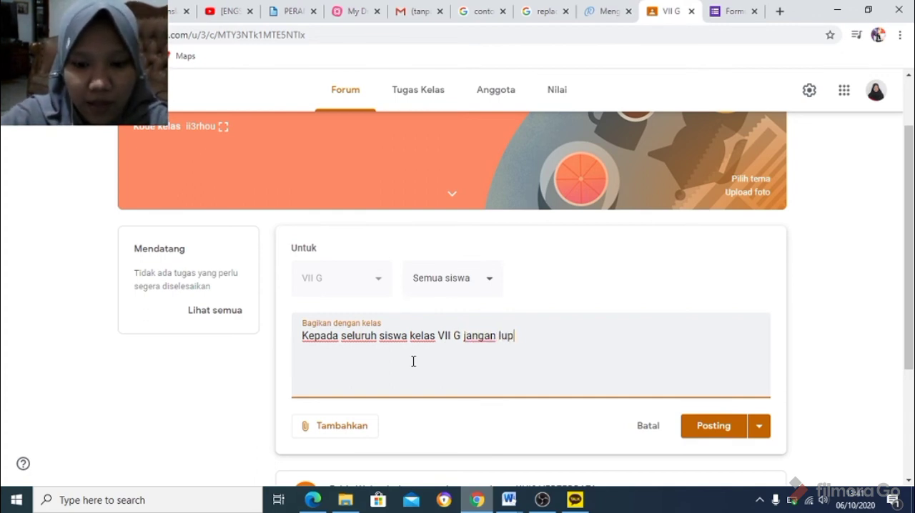
{"action": "type", "text": "a untuk "}
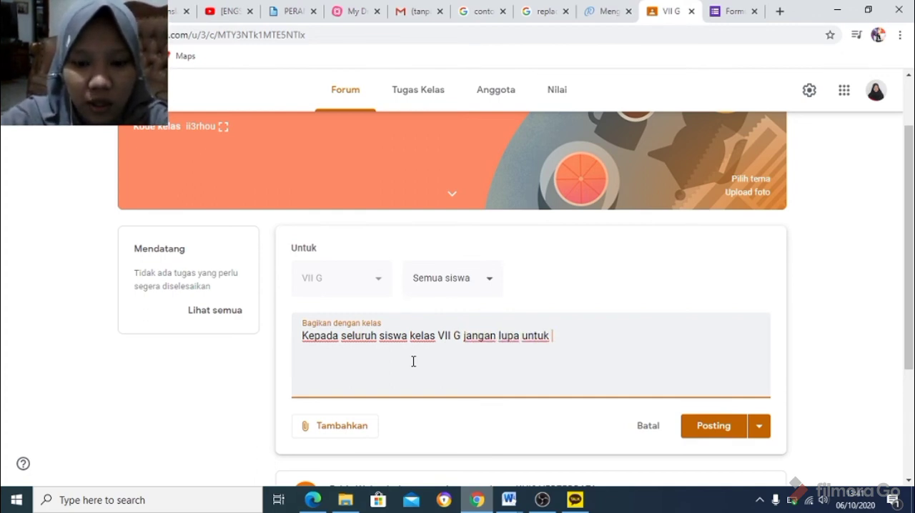
{"action": "type", "text": "mengumpu"}
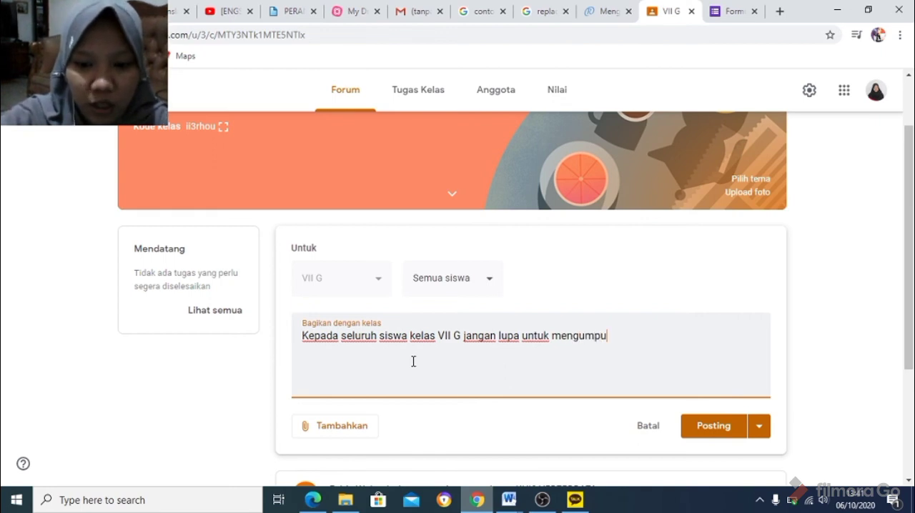
{"action": "type", "text": "lkan tugas"}
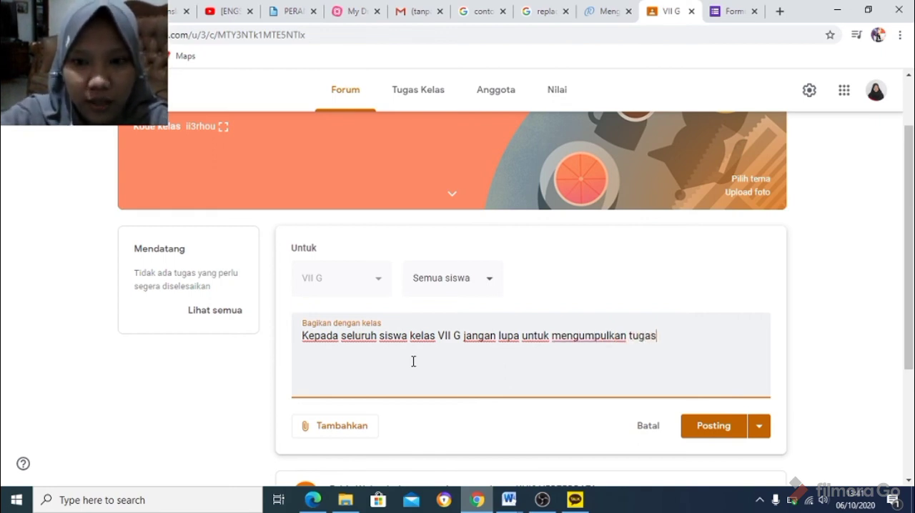
{"action": "type", "text": " Rangku"}
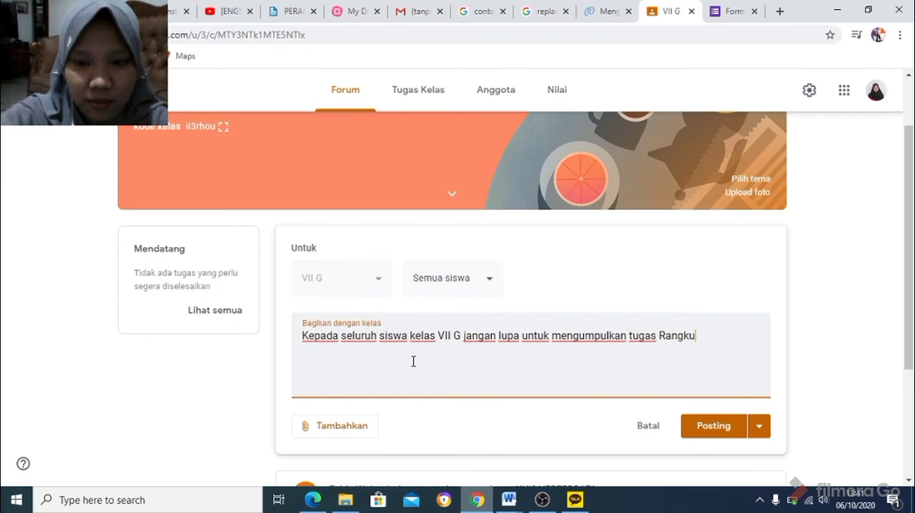
{"action": "type", "text": "man Vertebrata"}
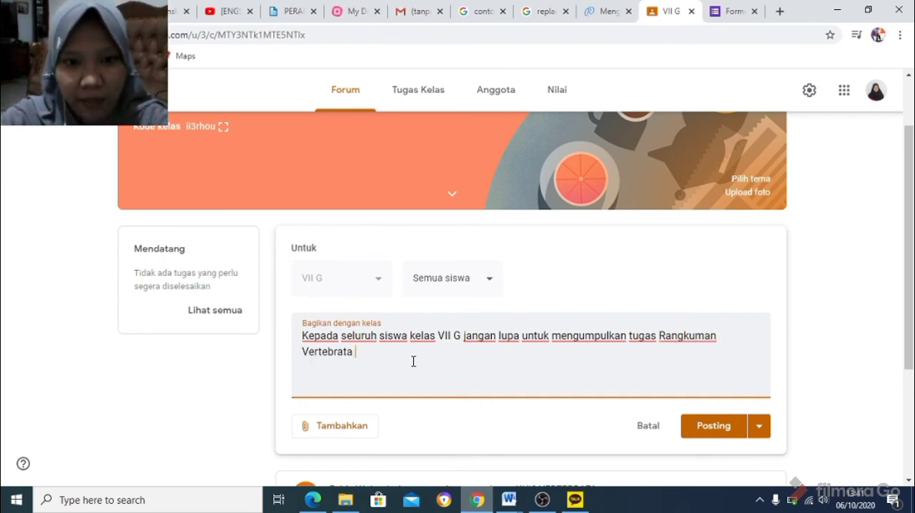
{"action": "type", "text": " d"}
Continue the announcement after "Vertebrata" with "setelah tiu bisa langsung dikerjakan kuis".
{"action": "key", "text": "BackSpace"}
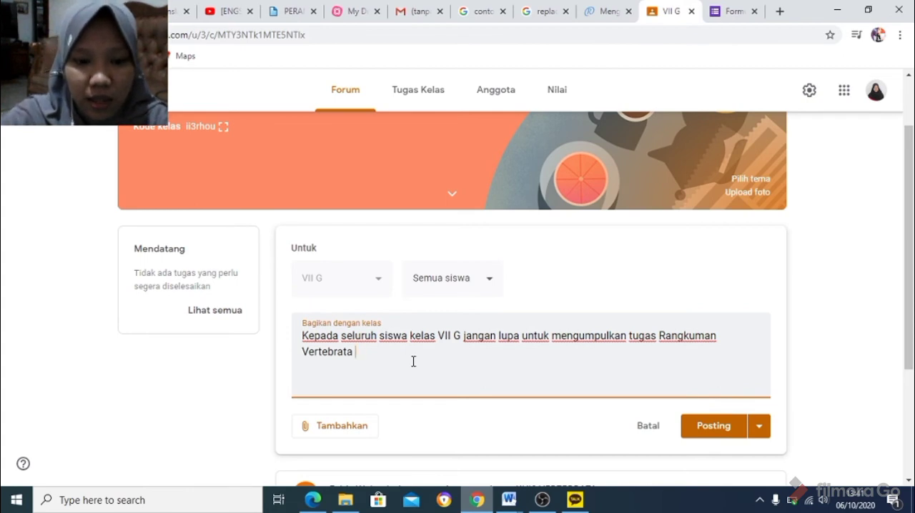
{"action": "type", "text": "setelah"}
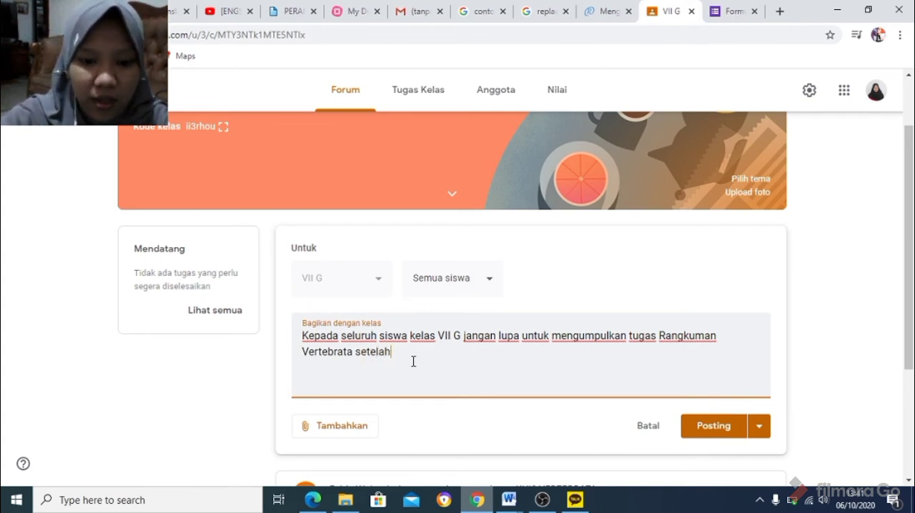
{"action": "type", "text": " tiu bi"}
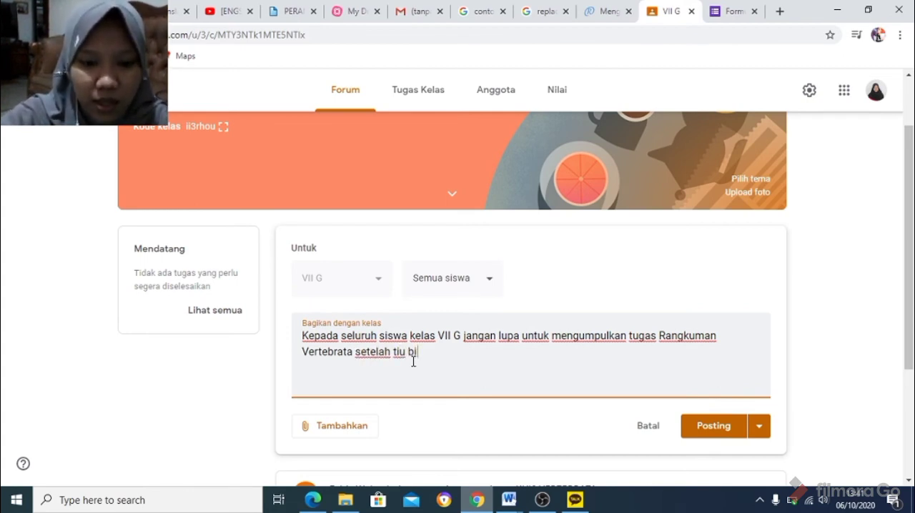
{"action": "type", "text": "sa langsu"}
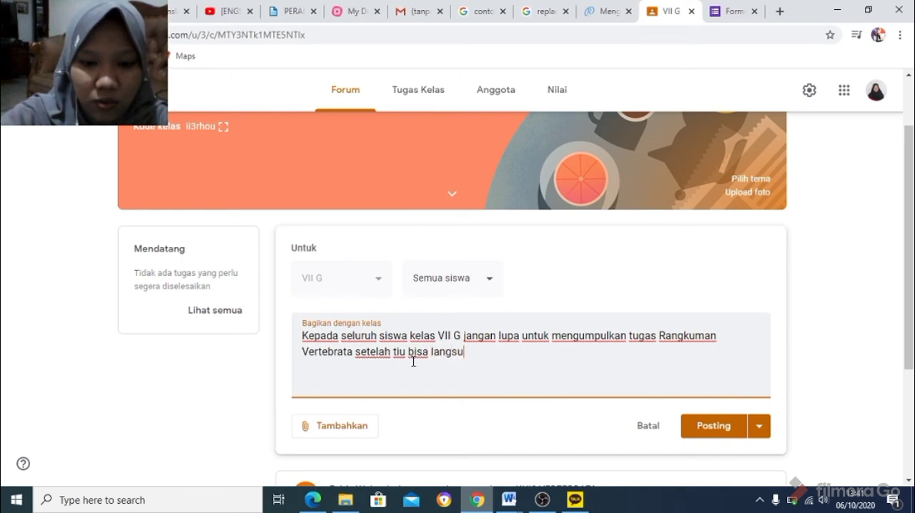
{"action": "type", "text": "ng dikerj"}
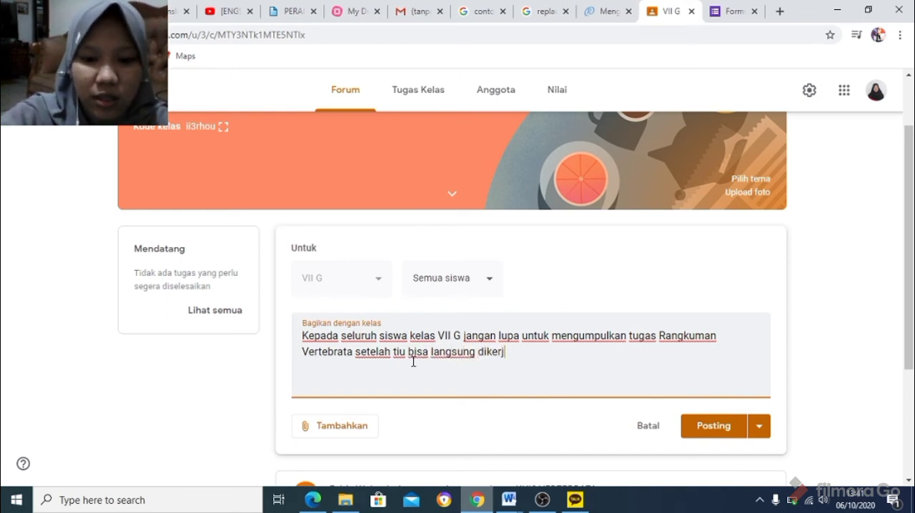
{"action": "type", "text": "akan kuis "}
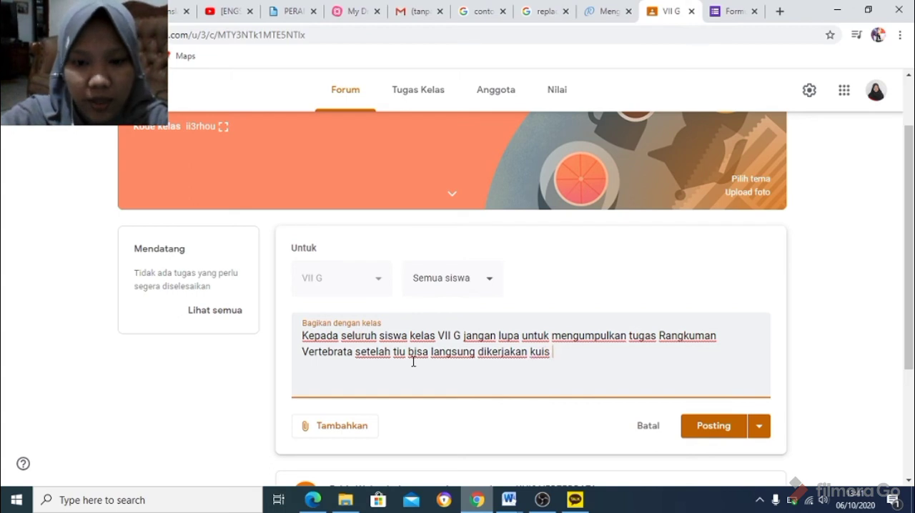
{"action": "type", "text": "nya maksi"}
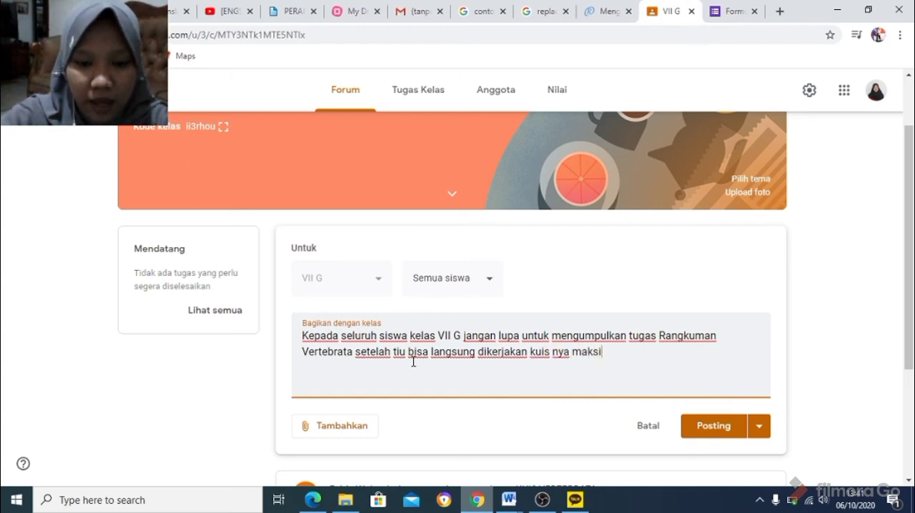
{"action": "type", "text": "mal"}
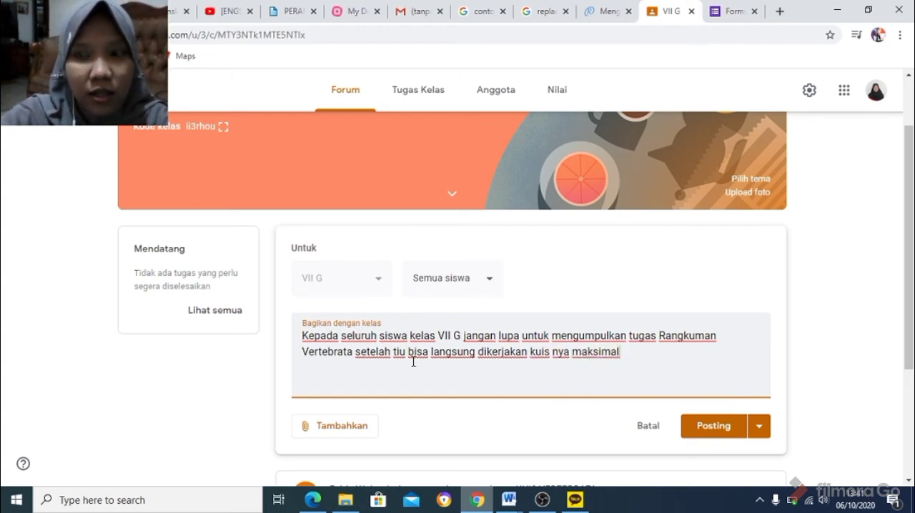
{"action": "type", "text": " Har"}
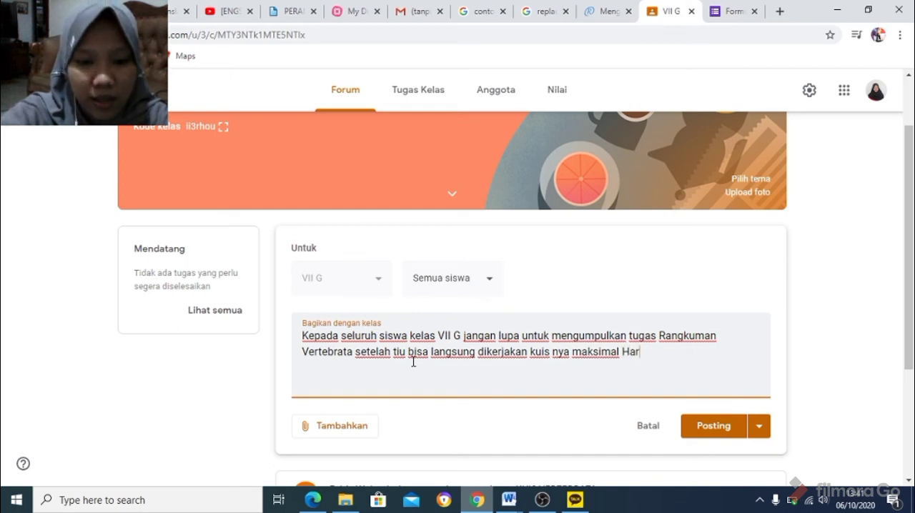
{"action": "type", "text": "i Se"}
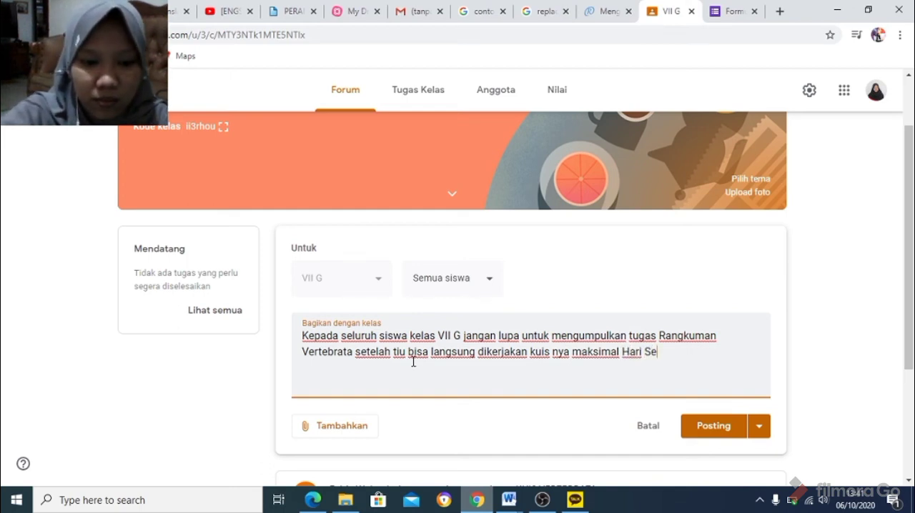
{"action": "type", "text": "las"}
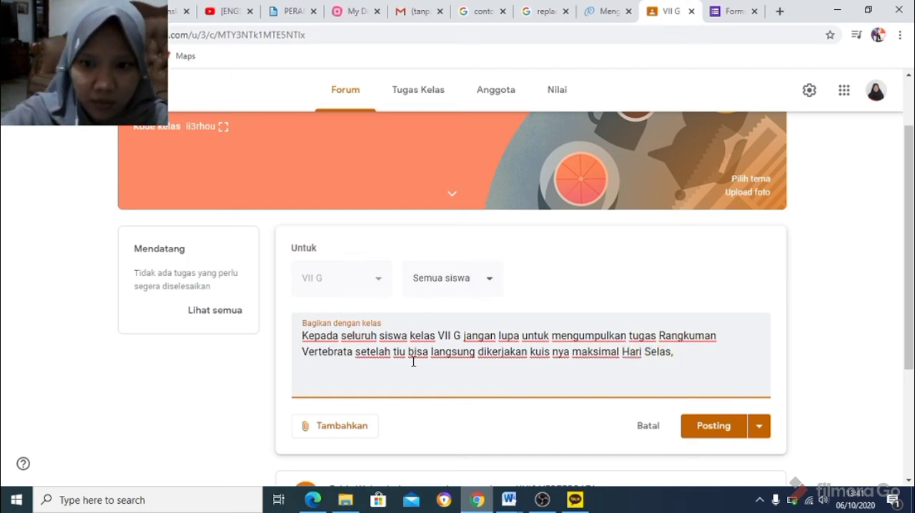
{"action": "type", "text": "a, T"}
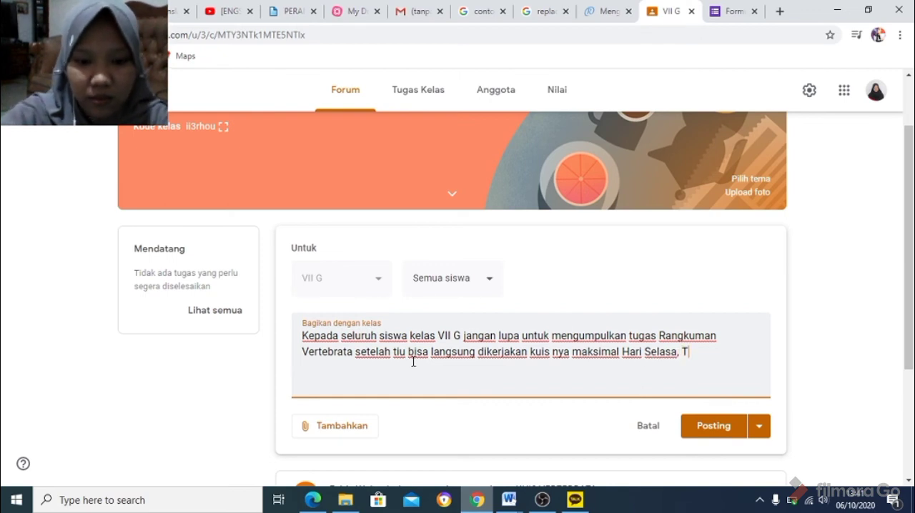
{"action": "type", "text": "anggal "}
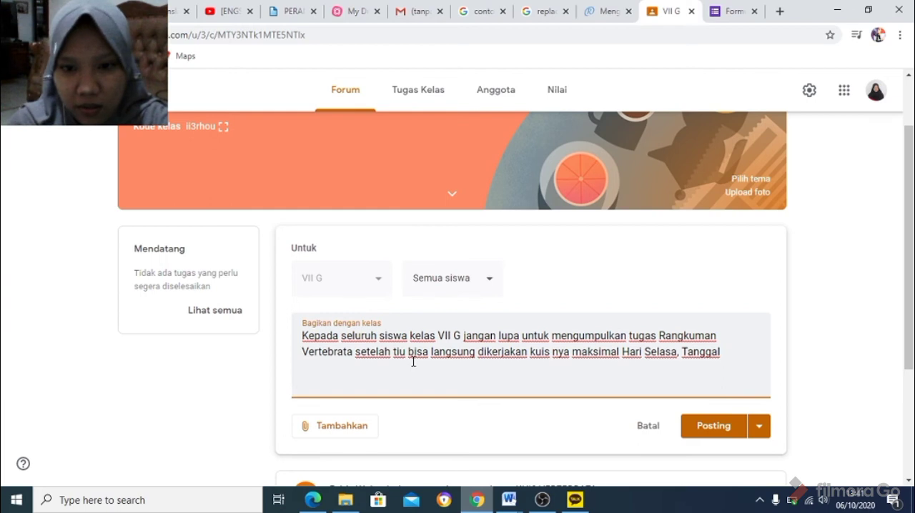
{"action": "type", "text": "13 "}
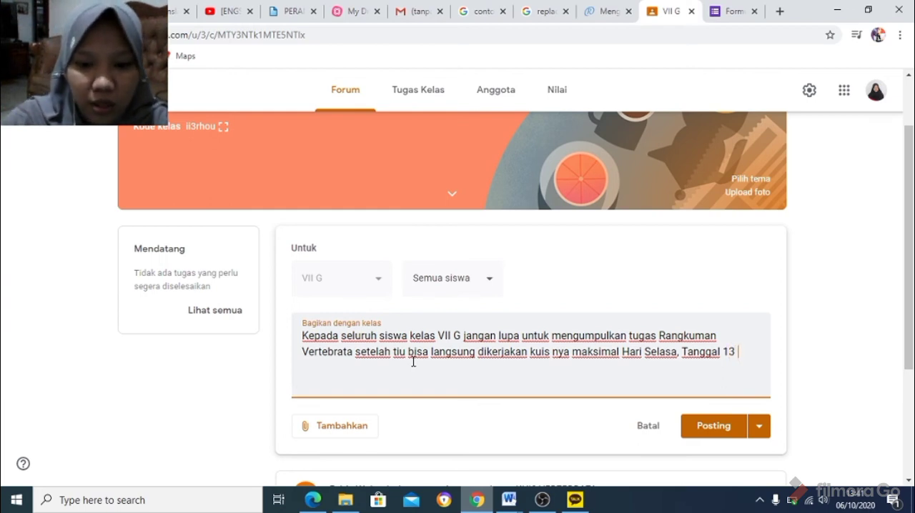
{"action": "type", "text": "Oktober"}
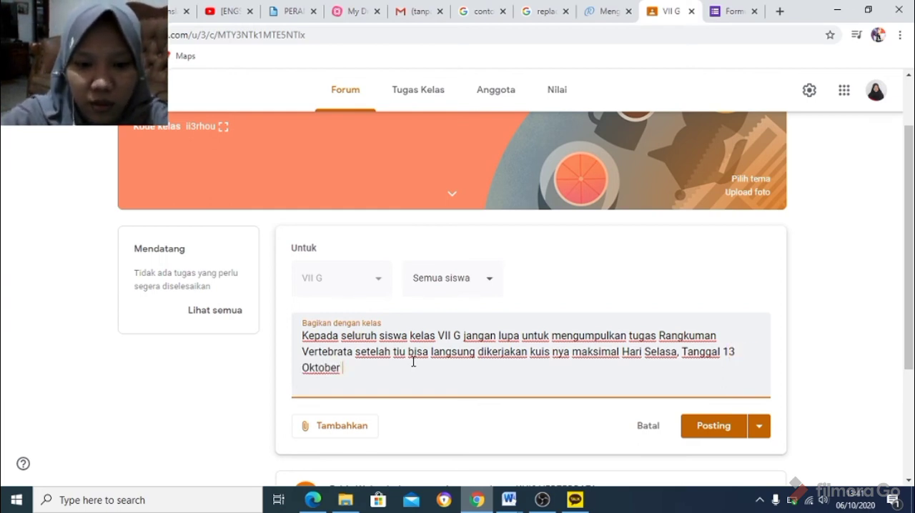
{"action": "type", "text": " 2020"}
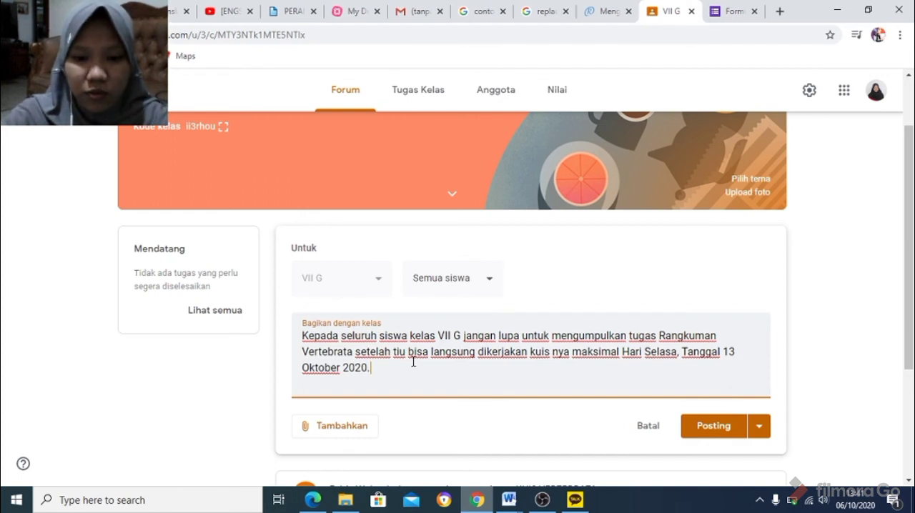
{"action": "type", "text": ". Terimak"}
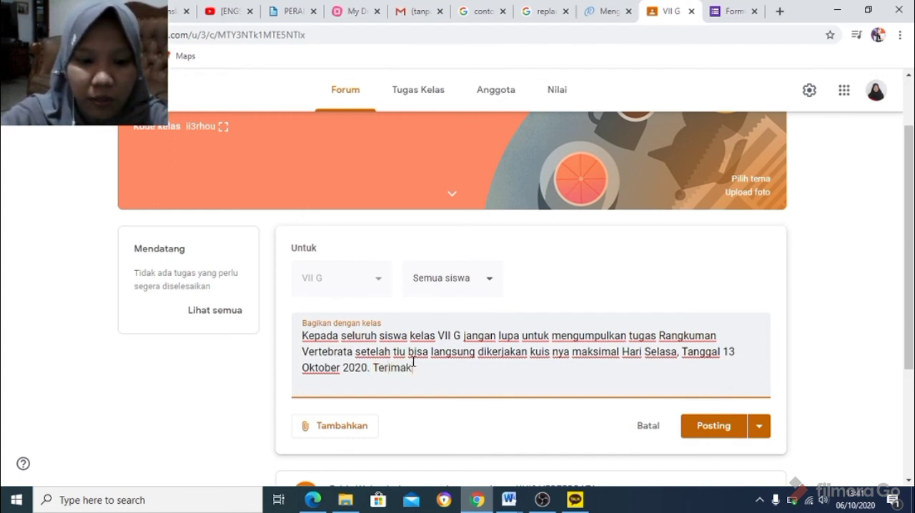
{"action": "type", "text": "asih"}
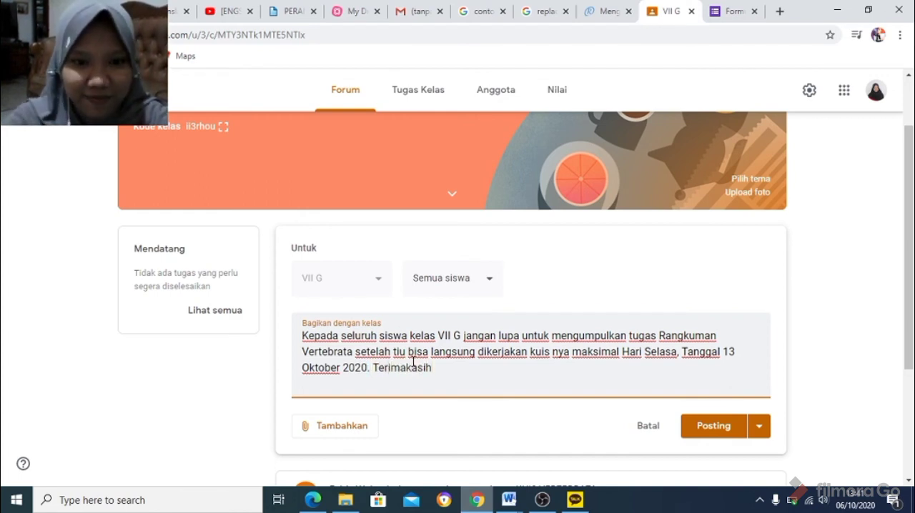
Insert the greeting "Assalamu'alaikum wr. wb." on its own line at the start of the announcement and post it to the class.
{"action": "left_click", "coordinate": [303, 336]}
{"action": "type", "text": "Assalamu"}
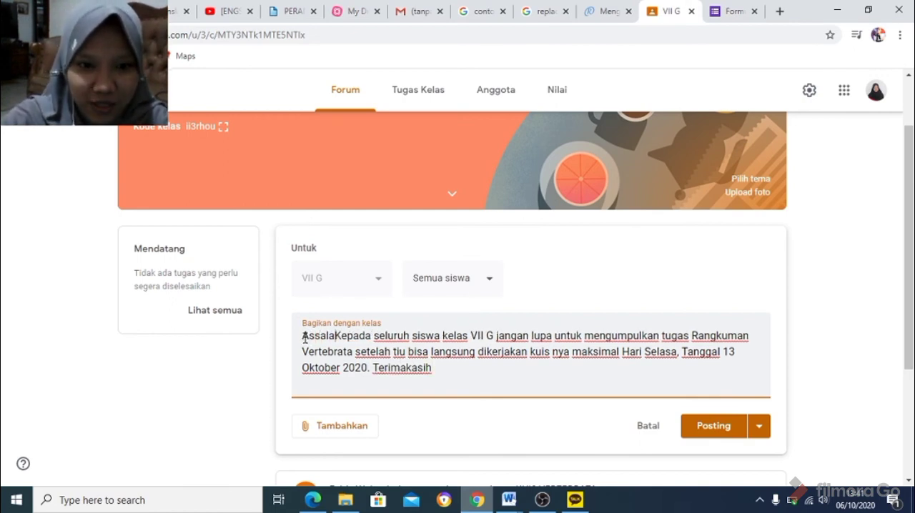
{"action": "type", "text": "'alaikum"}
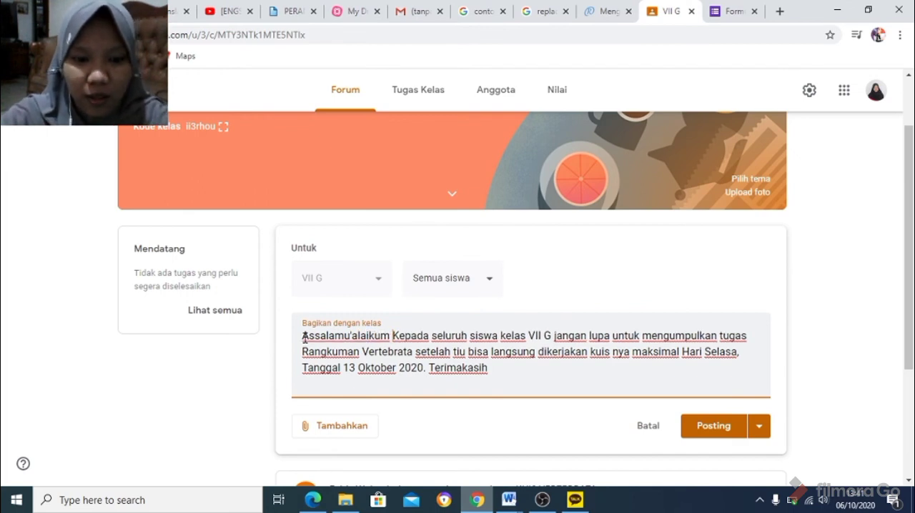
{"action": "type", "text": " wr. w"}
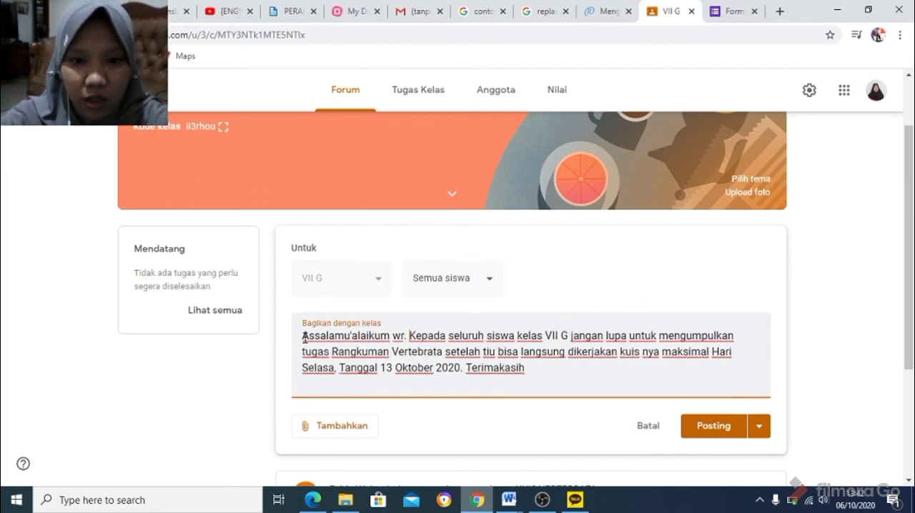
{"action": "type", "text": "b."}
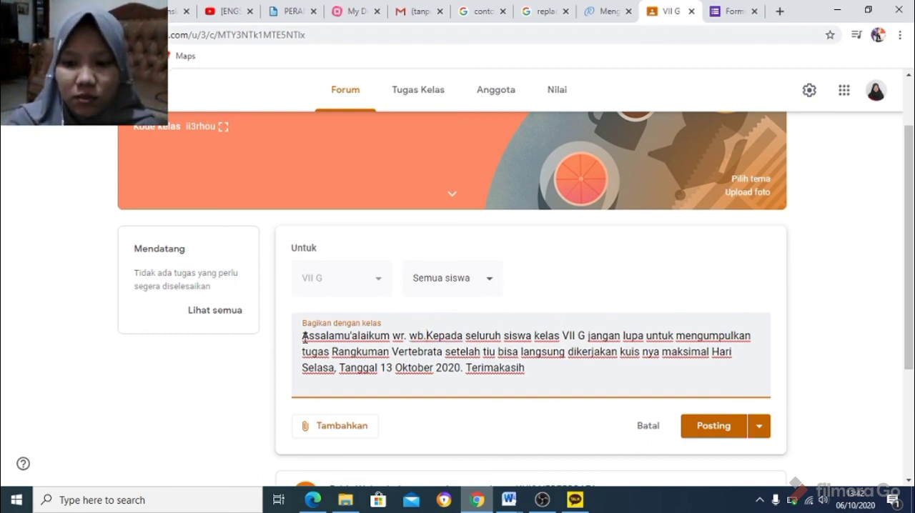
{"action": "key", "text": "Return"}
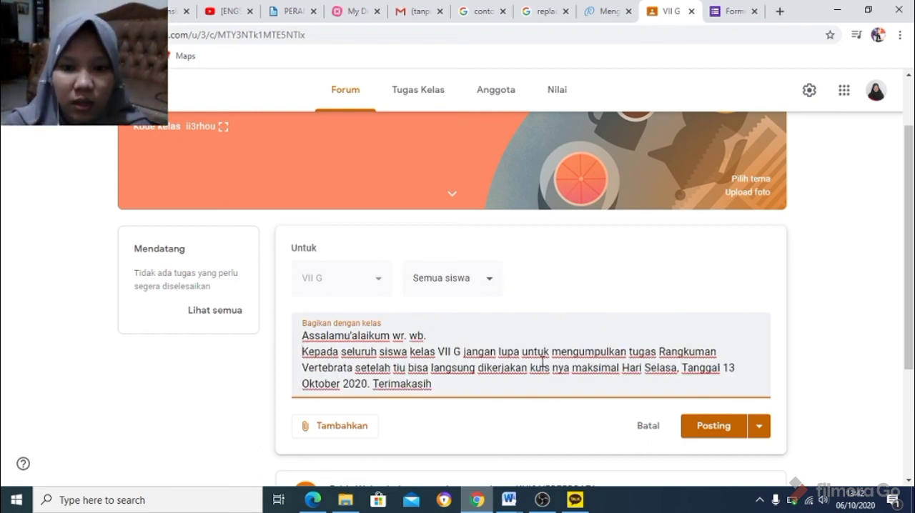
{"action": "left_click", "coordinate": [698, 431]}
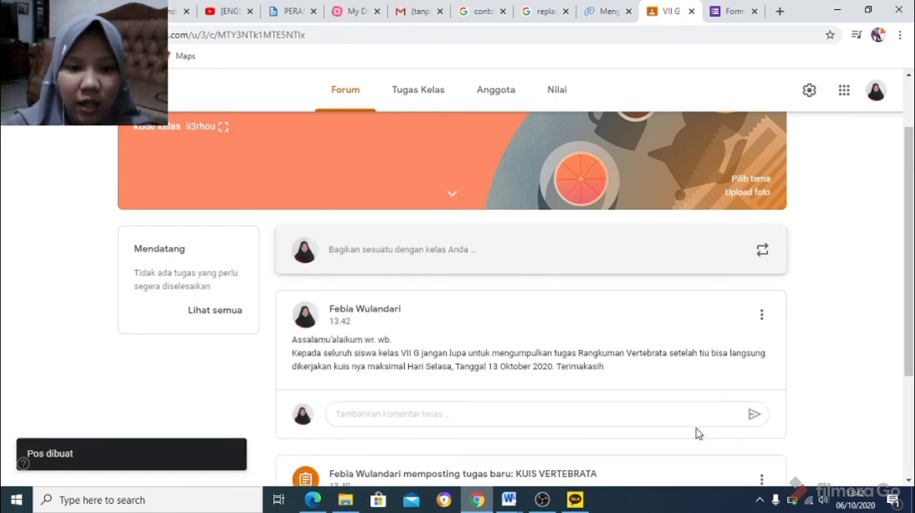
{"action": "left_click", "coordinate": [638, 413]}
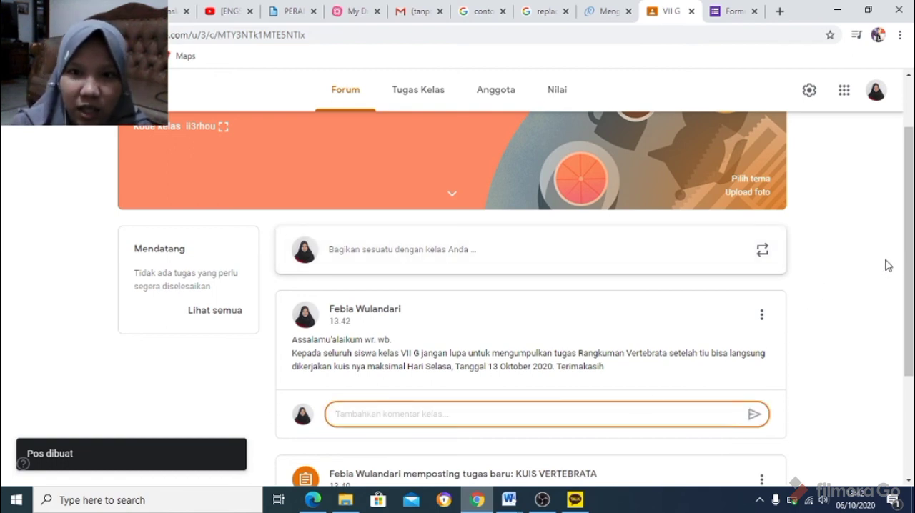
Return all graded work for the Rangkuman tentang vertebrata assignment from the class gradebook to both students, including the unsubmitted work.
{"action": "left_click_drag", "start_coordinate": [906, 261], "coordinate": [911, 209]}
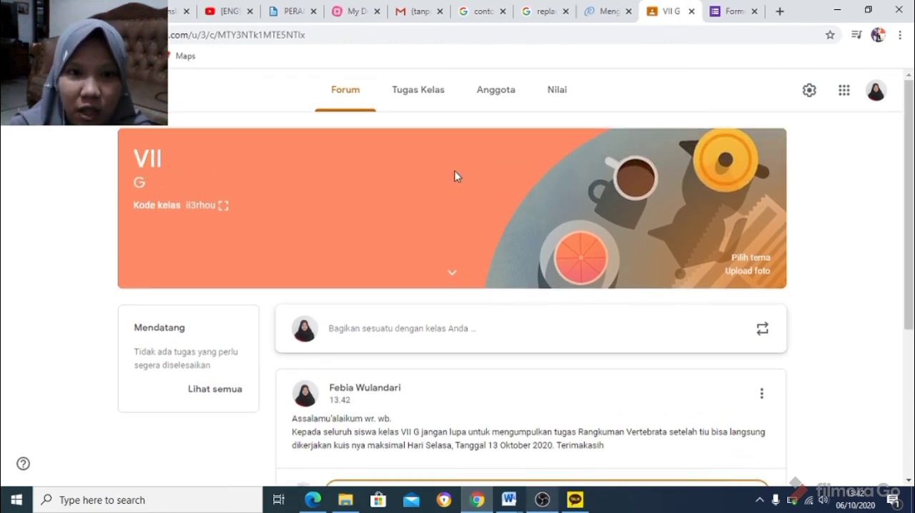
{"action": "left_click", "coordinate": [423, 93]}
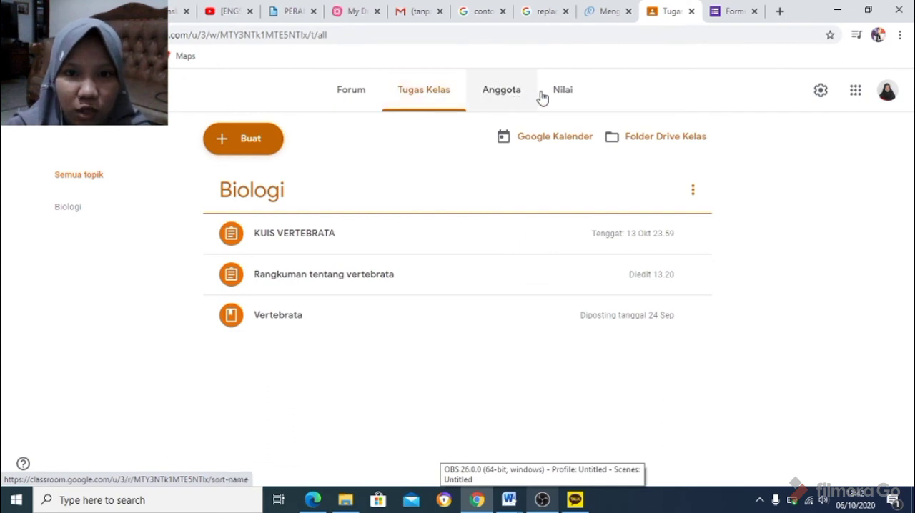
{"action": "left_click", "coordinate": [567, 103]}
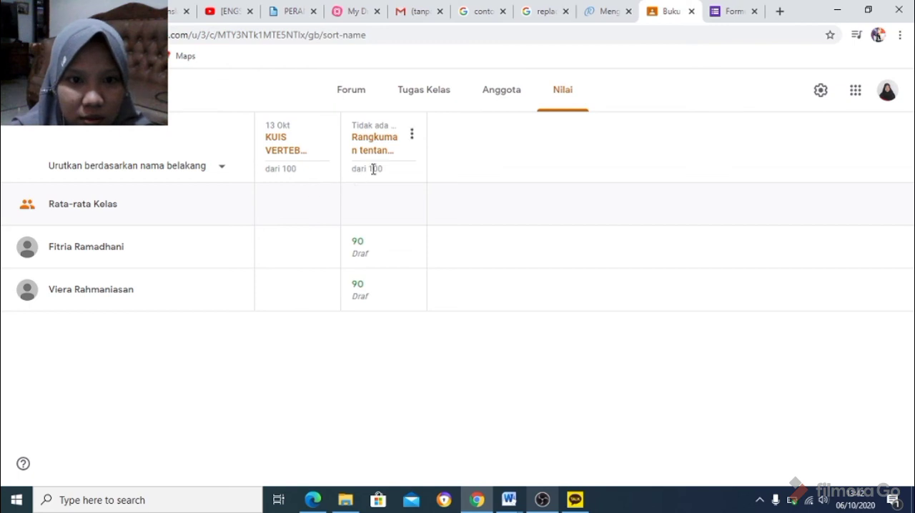
{"action": "left_click", "coordinate": [413, 135]}
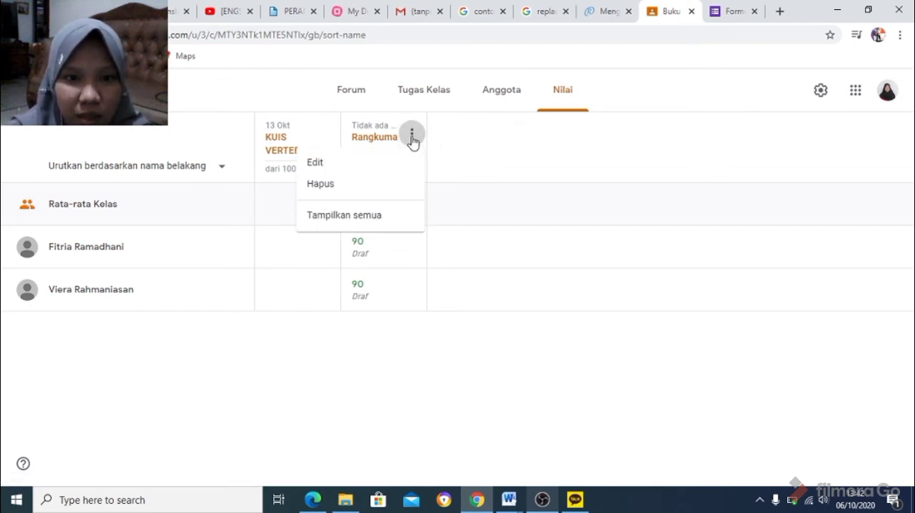
{"action": "left_click", "coordinate": [383, 217]}
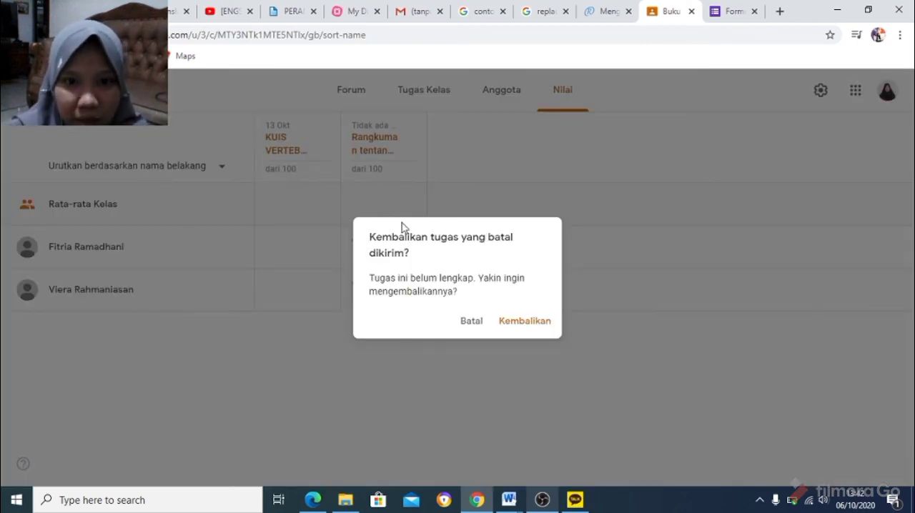
{"action": "left_click", "coordinate": [512, 329]}
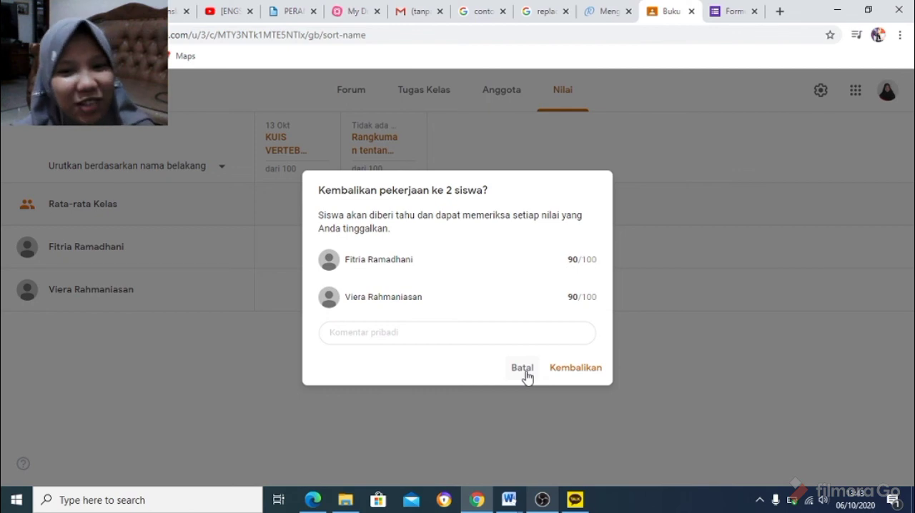
{"action": "left_click", "coordinate": [569, 369]}
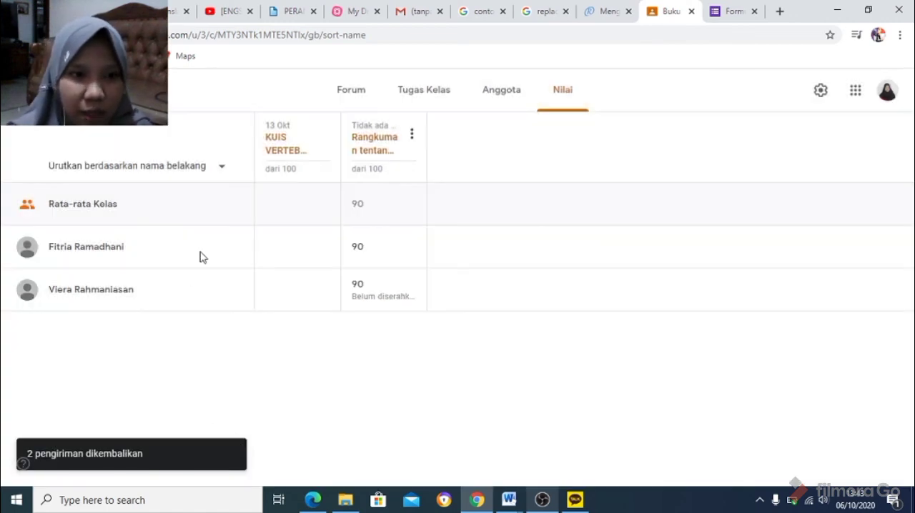
{"action": "left_click", "coordinate": [222, 174]}
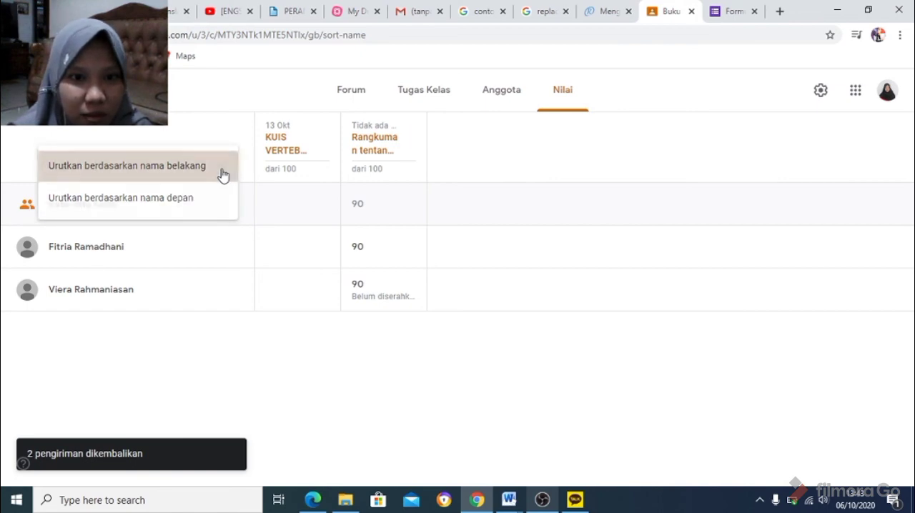
{"action": "left_click", "coordinate": [222, 174]}
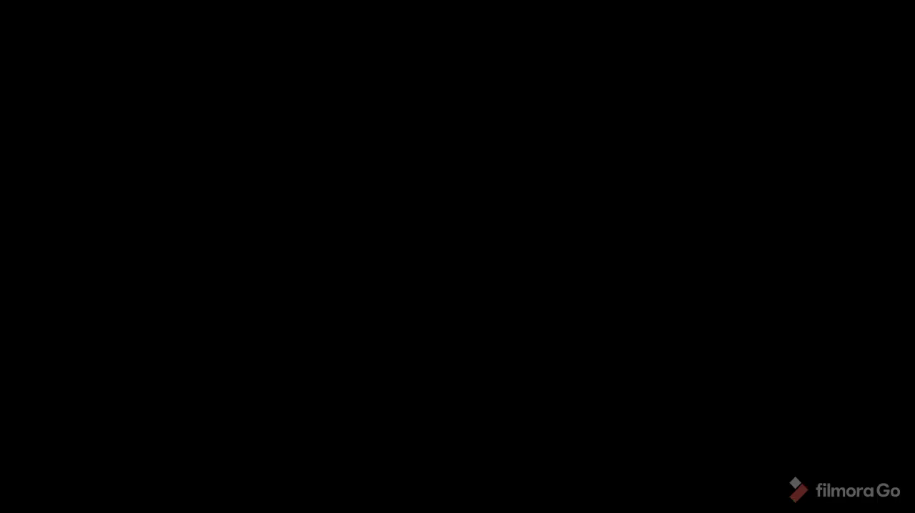